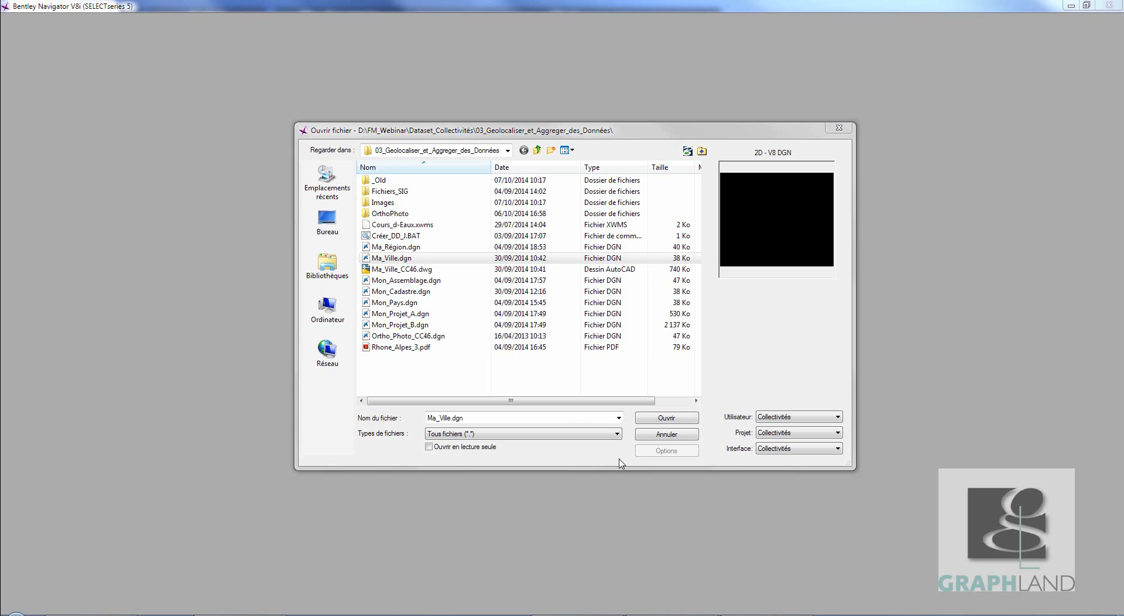
- Open Ma_Ville.dgn and attach Ma_Ville_CC46.dwg from the 03_Geolocaliser_et_Aggreger_des_Données folder as a vector reference
click(690, 421)
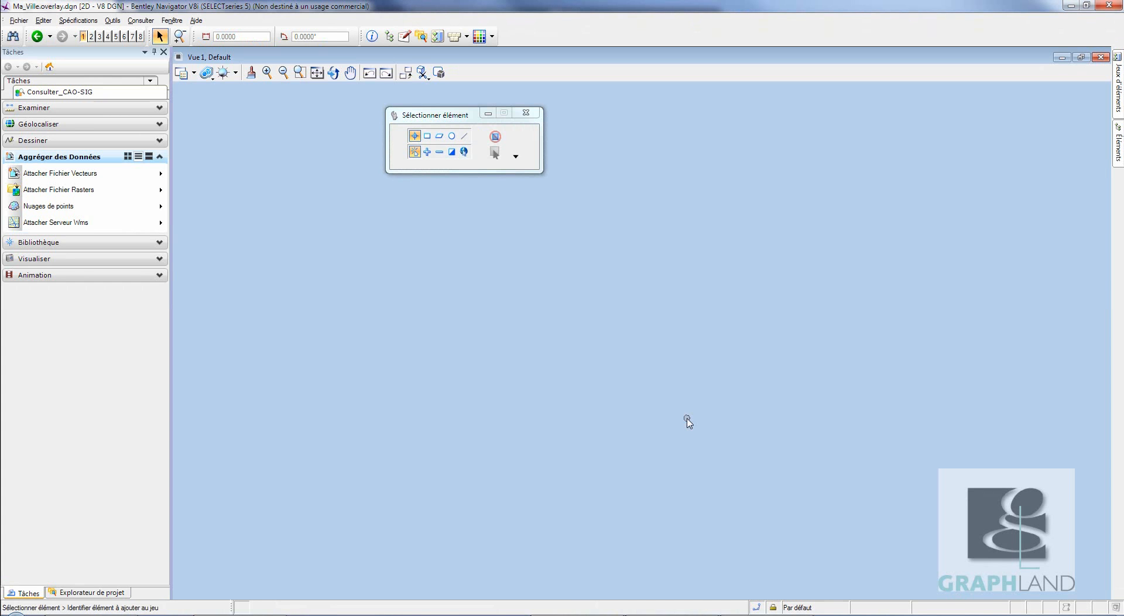
click(59, 173)
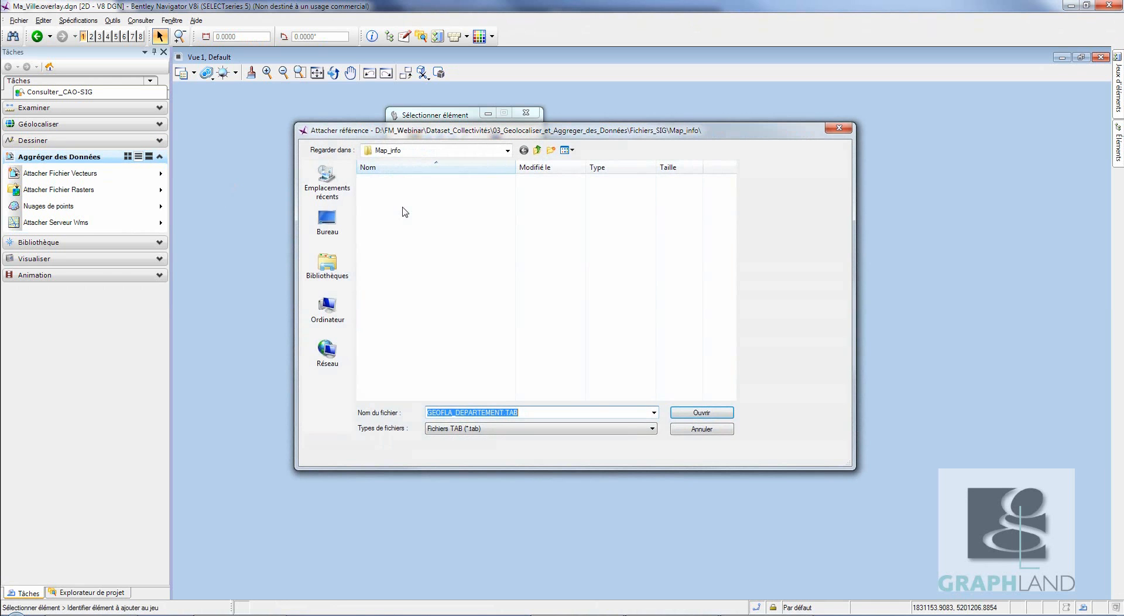
click(537, 152)
click(537, 151)
click(507, 428)
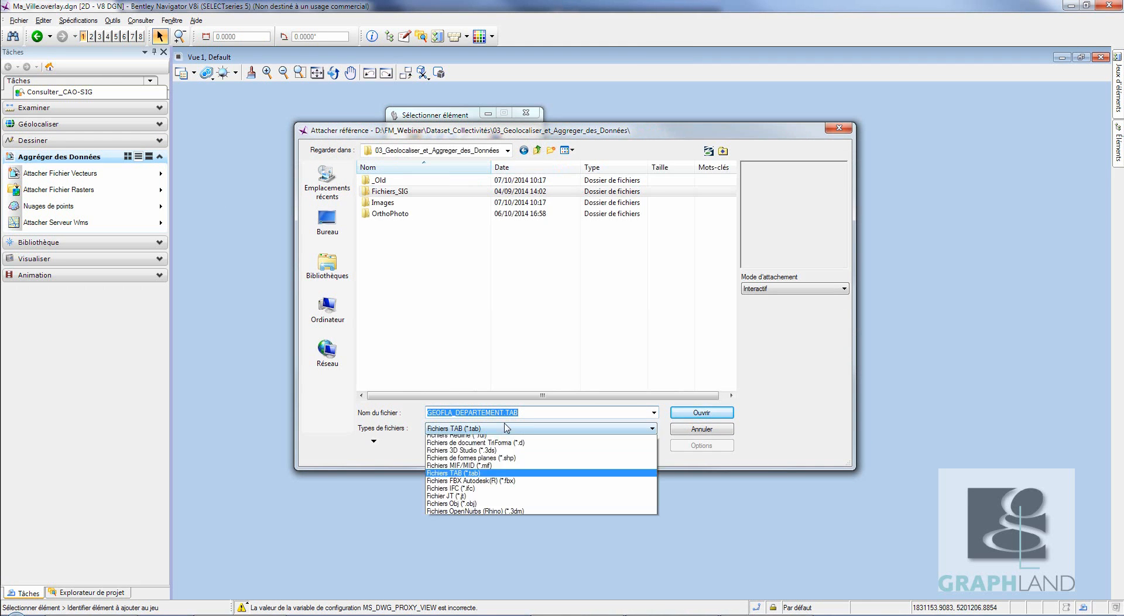
click(507, 446)
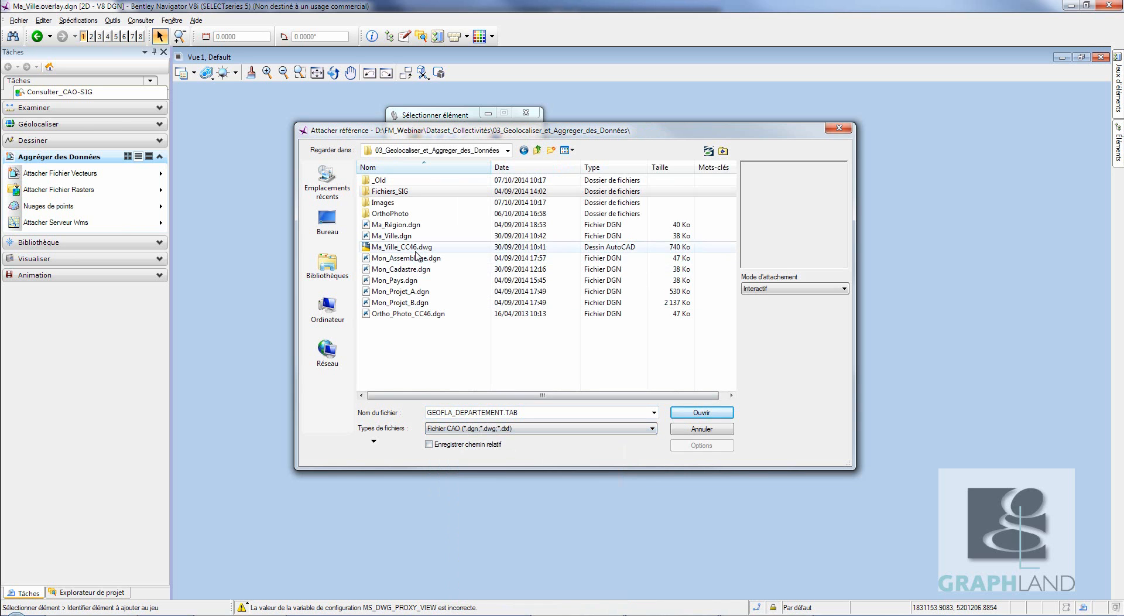
click(415, 248)
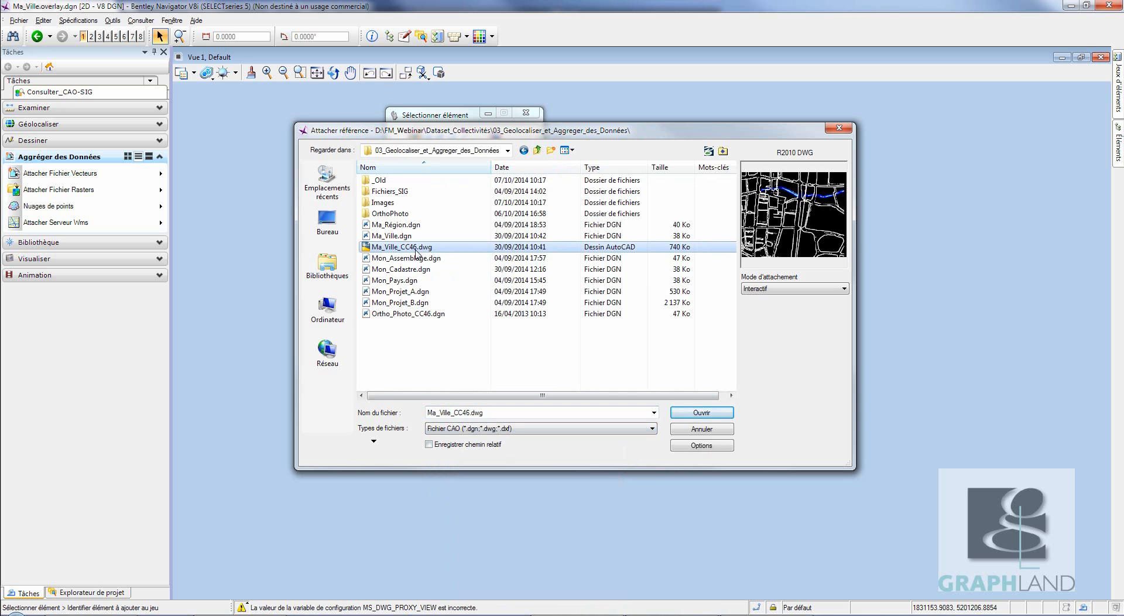
click(707, 413)
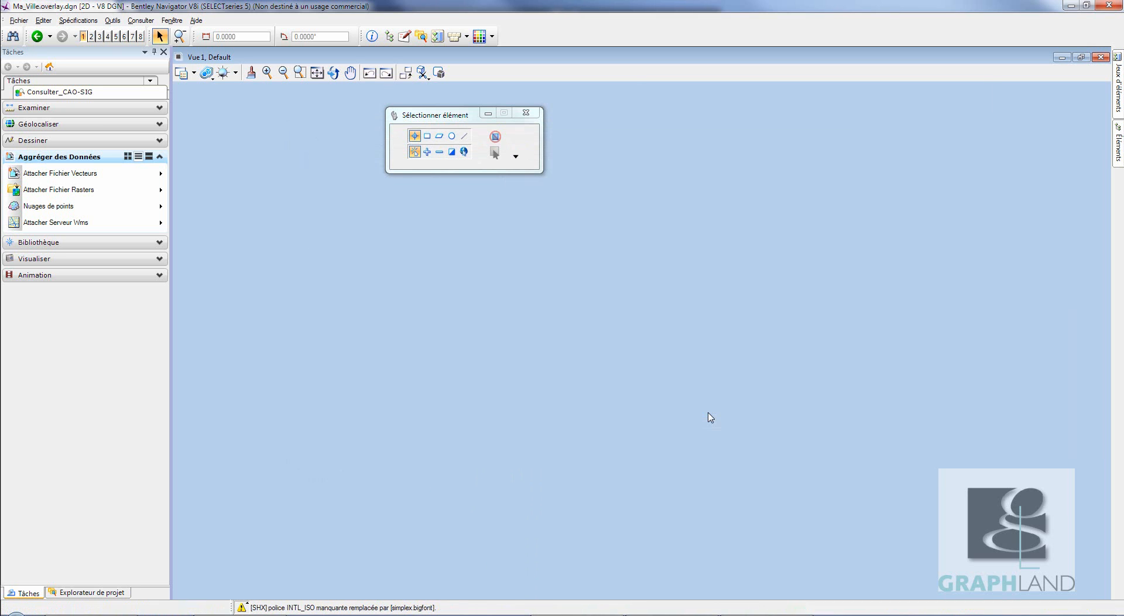
click(746, 462)
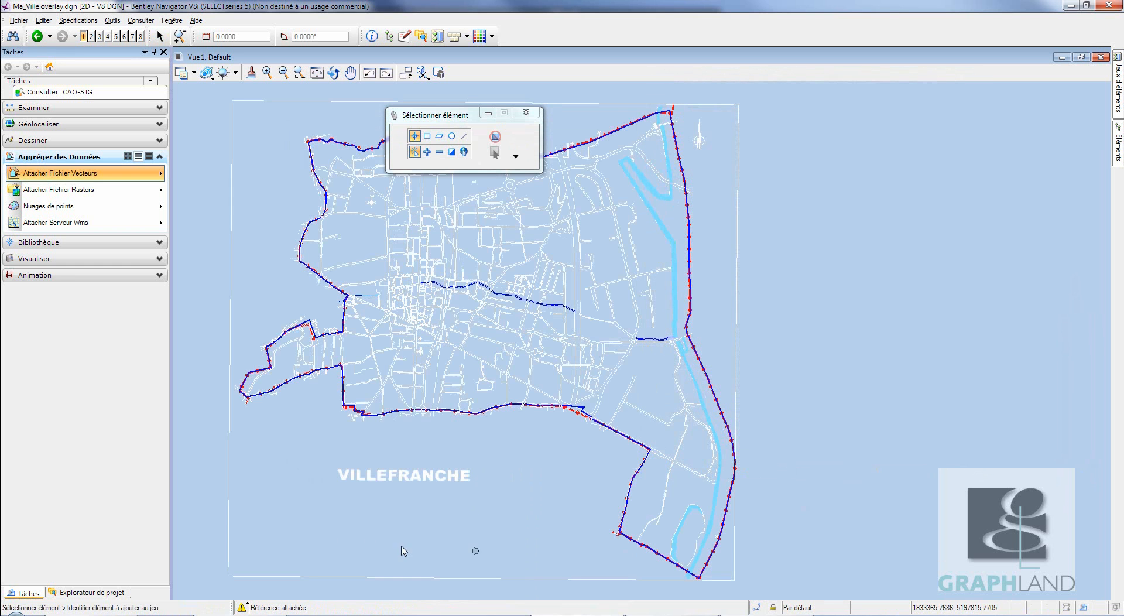
- Browse the French systems in the coordinate system library and assign RGF93.CC46 (RGF93 Lambert Zone 5) from the favourites to the drawing
click(124, 127)
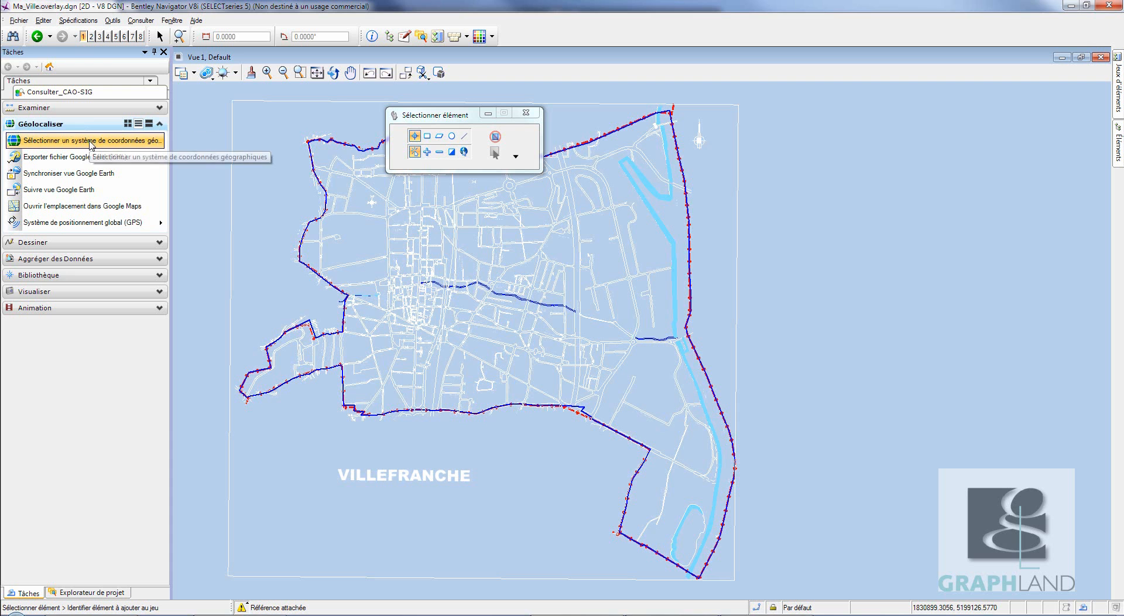
click(92, 143)
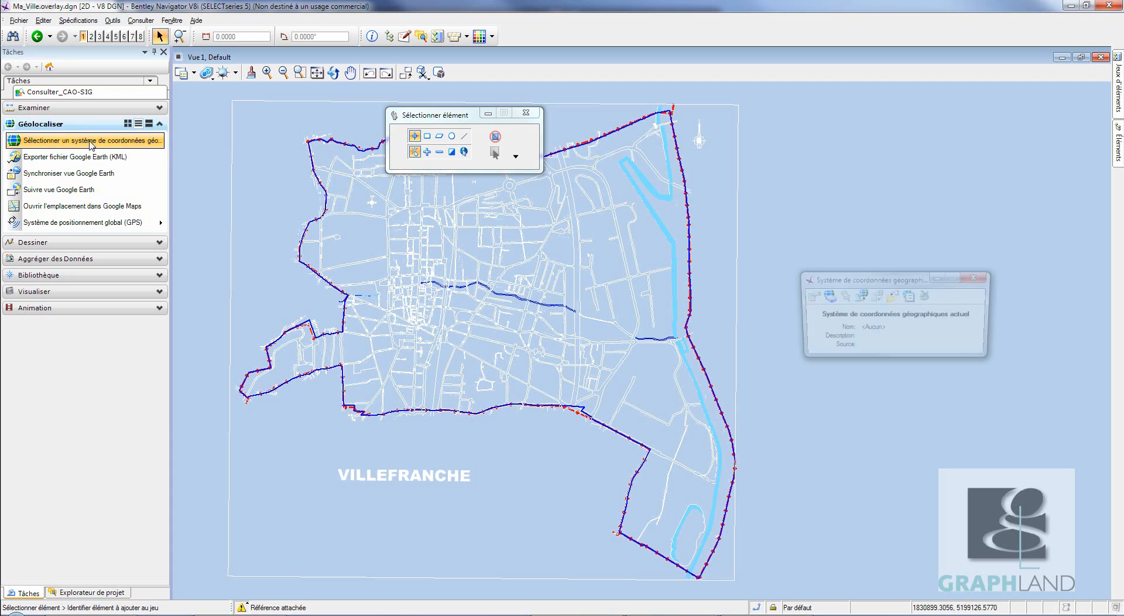
click(826, 297)
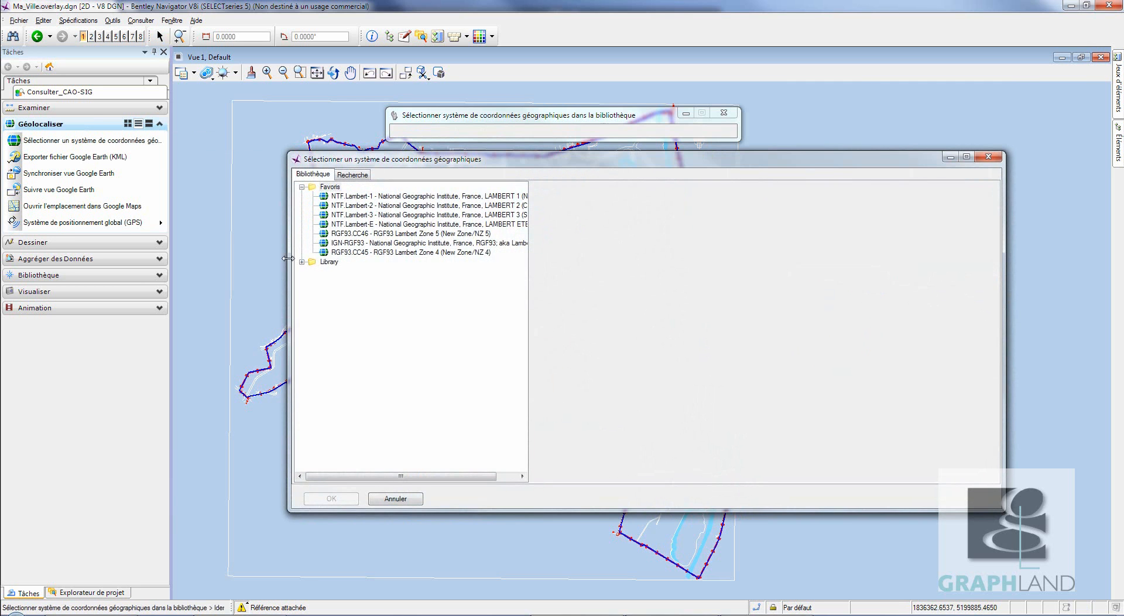
click(301, 261)
click(314, 271)
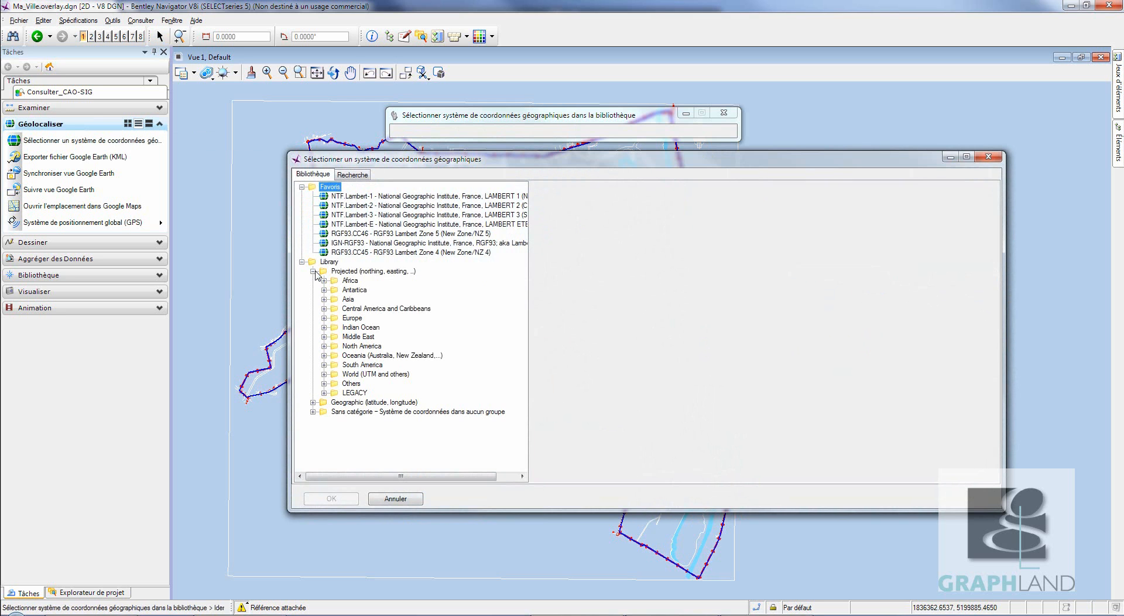
click(324, 318)
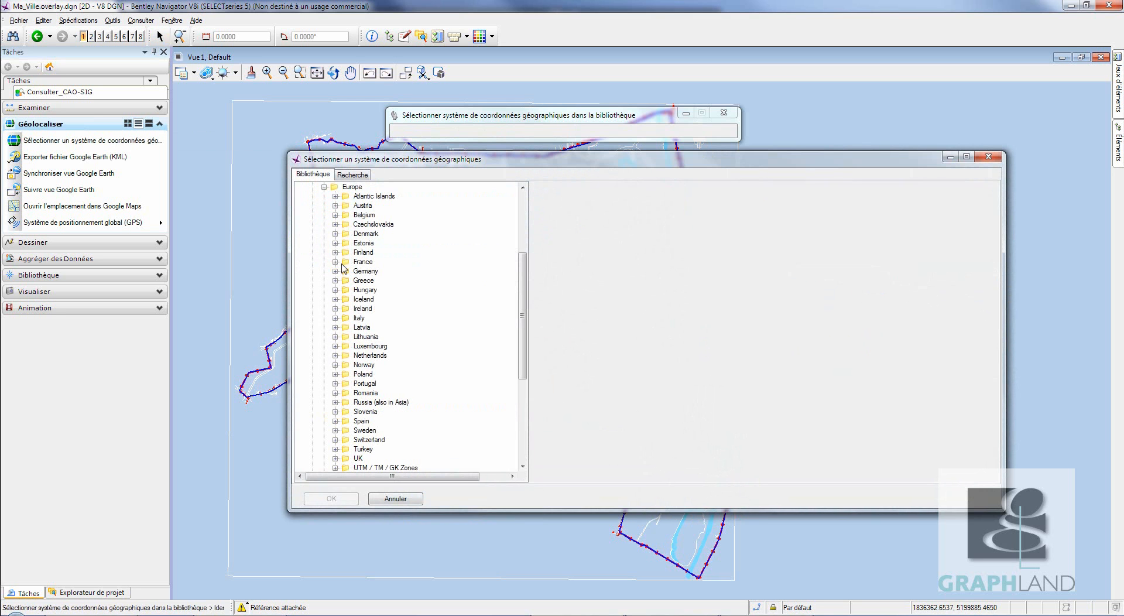
click(336, 262)
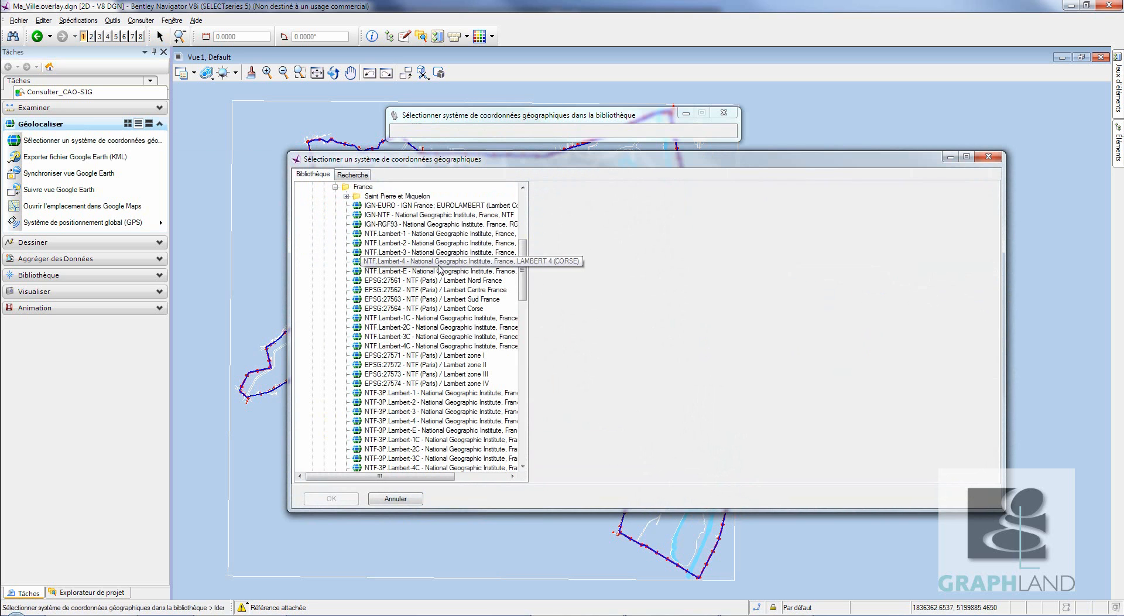
drag(525, 285, 523, 211)
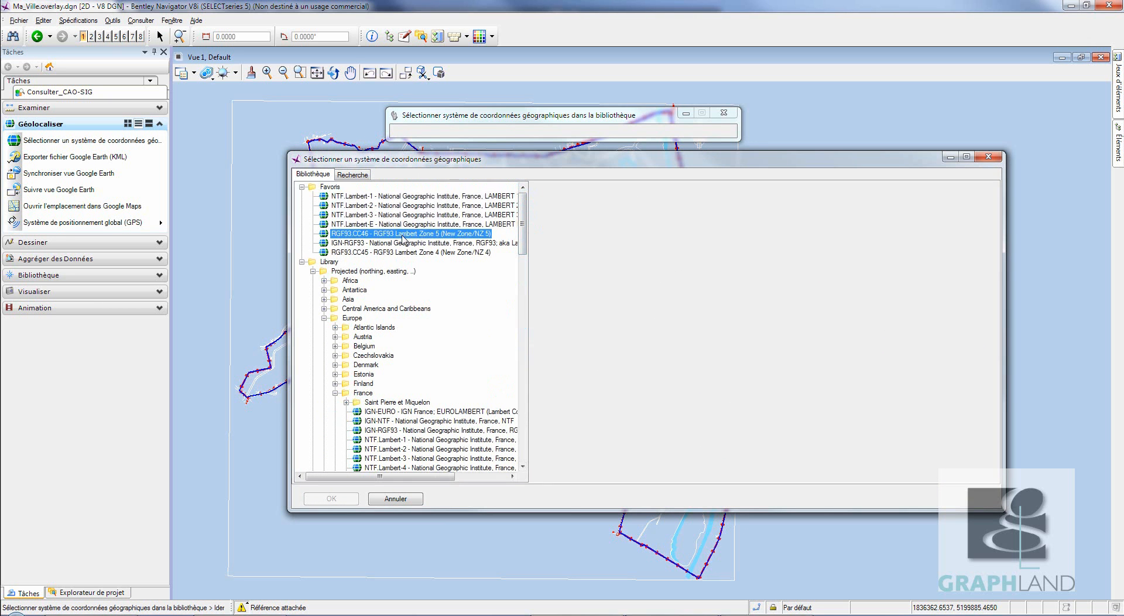
double_click(403, 234)
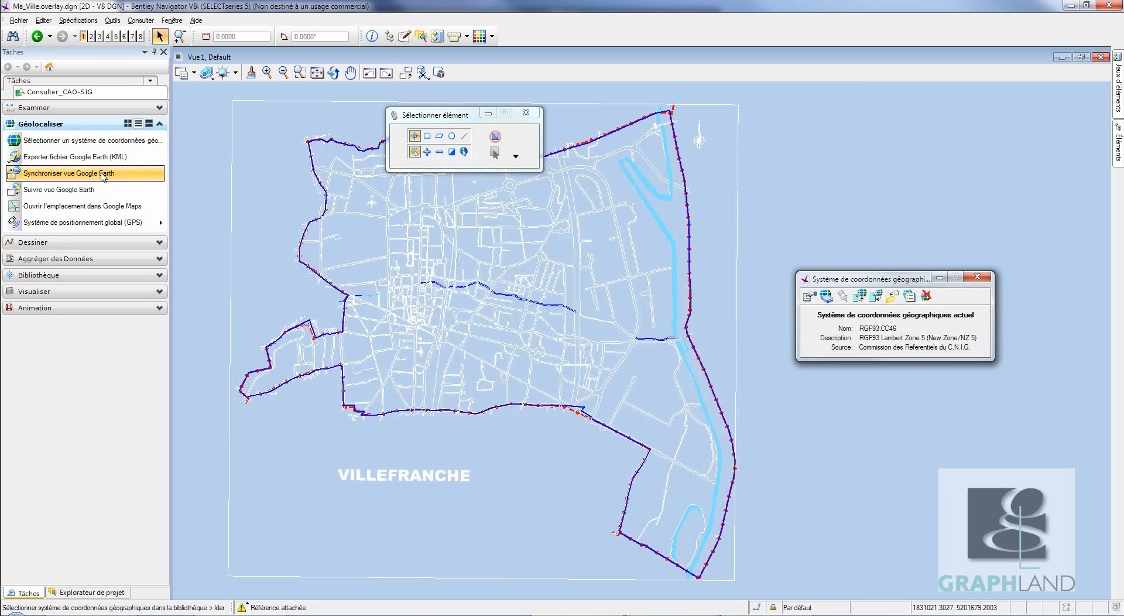
- Switch to Google Earth and look over the globe around Europe
key(alt+Tab)
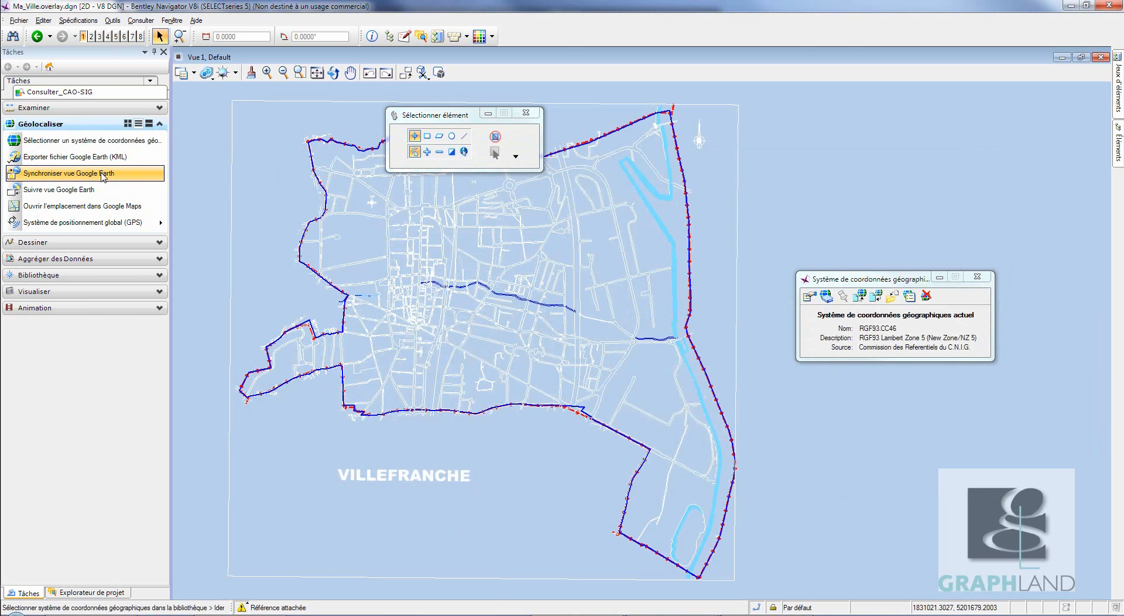
key(alt+Tab)
key(alt+Tab)
key(alt+Tab)
key(alt+Tab)
key(alt+Tab)
key(alt+Tab)
key(alt+Tab)
key(alt+Tab)
key(alt+Tab)
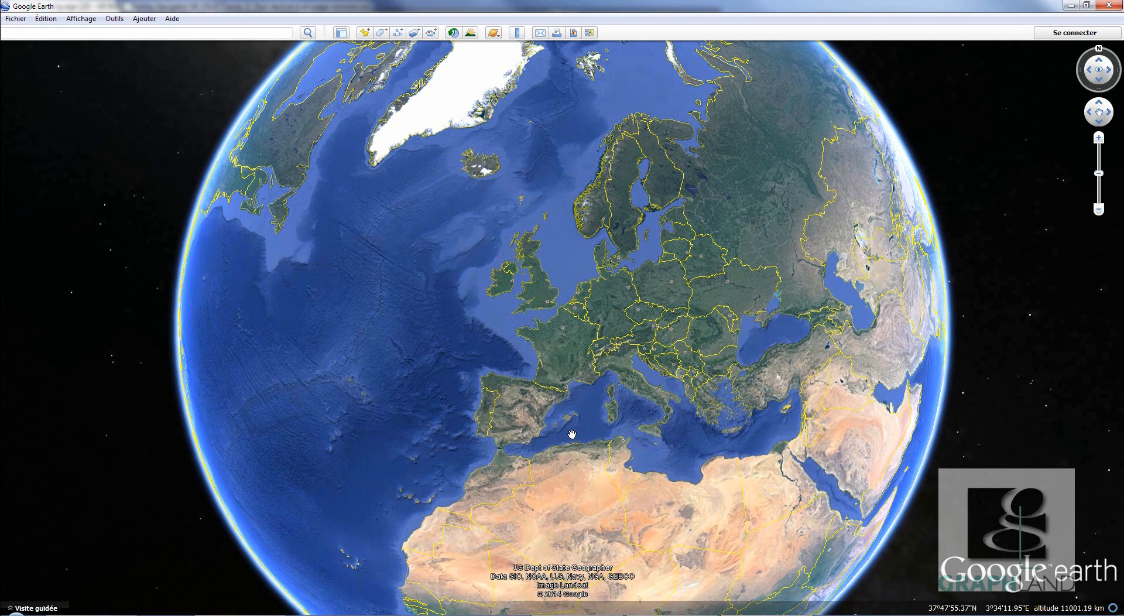
drag(662, 414, 613, 418)
- Return to Bentley Navigator, synchronize the Google Earth view with the Villefranche plan, and switch to Google Earth
key(alt+Tab)
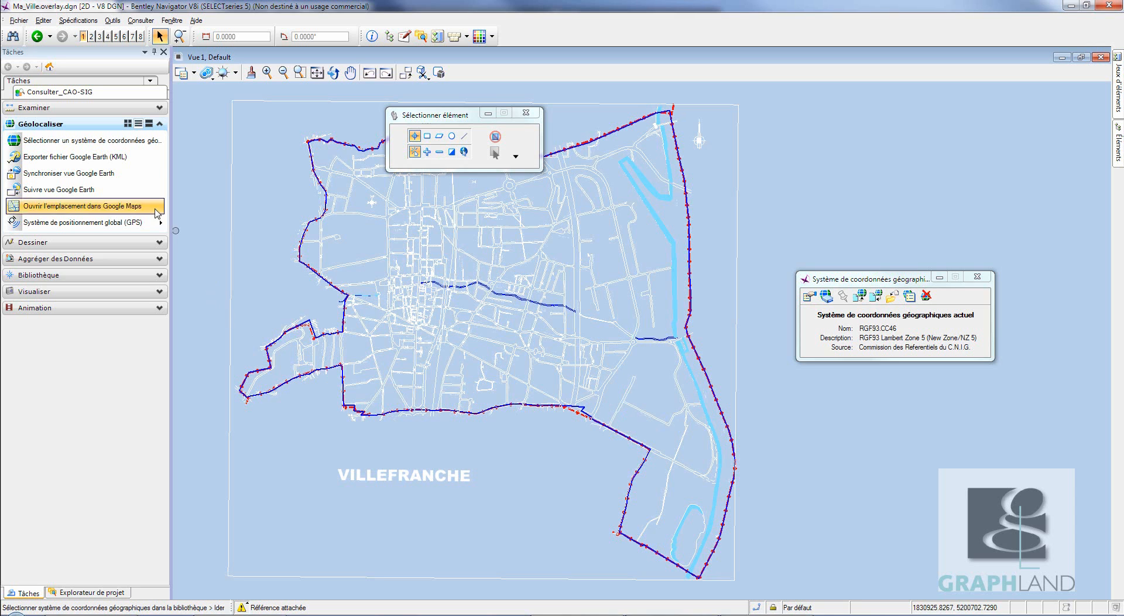
click(89, 175)
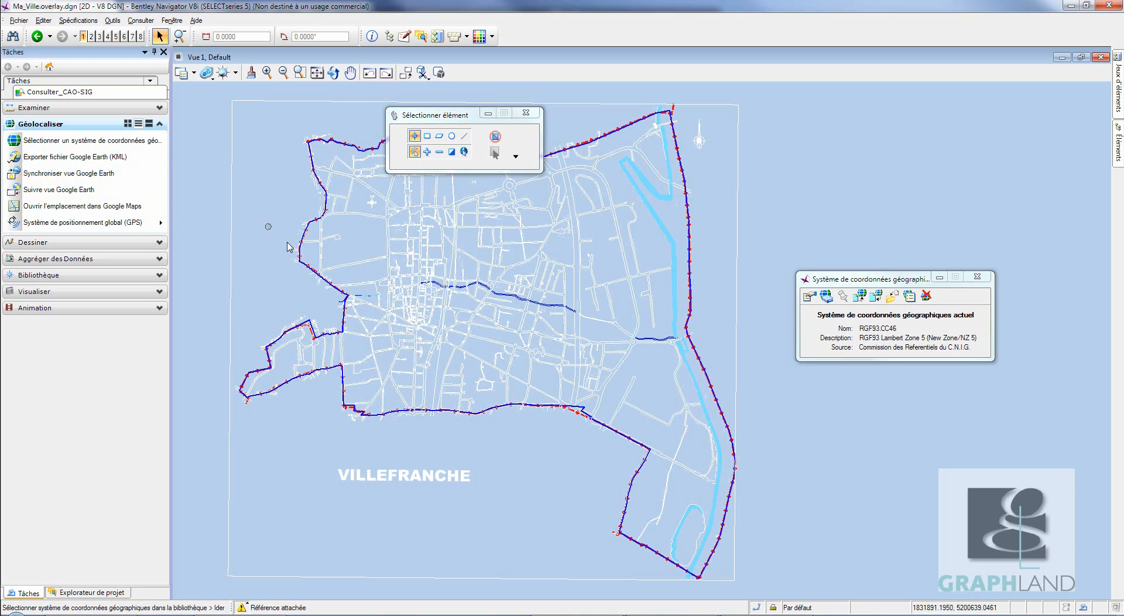
key(alt+Tab)
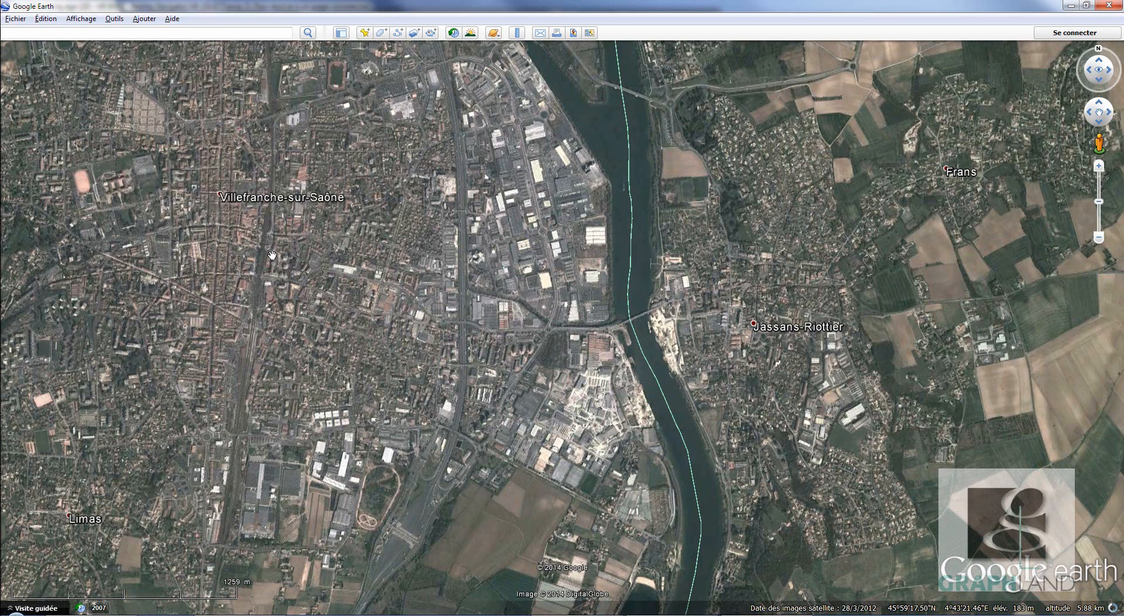
- Set a close, rotated view of central Villefranche-sur-Saône in Google Earth and make the Bentley Navigator plan view follow it
drag(272, 256, 686, 370)
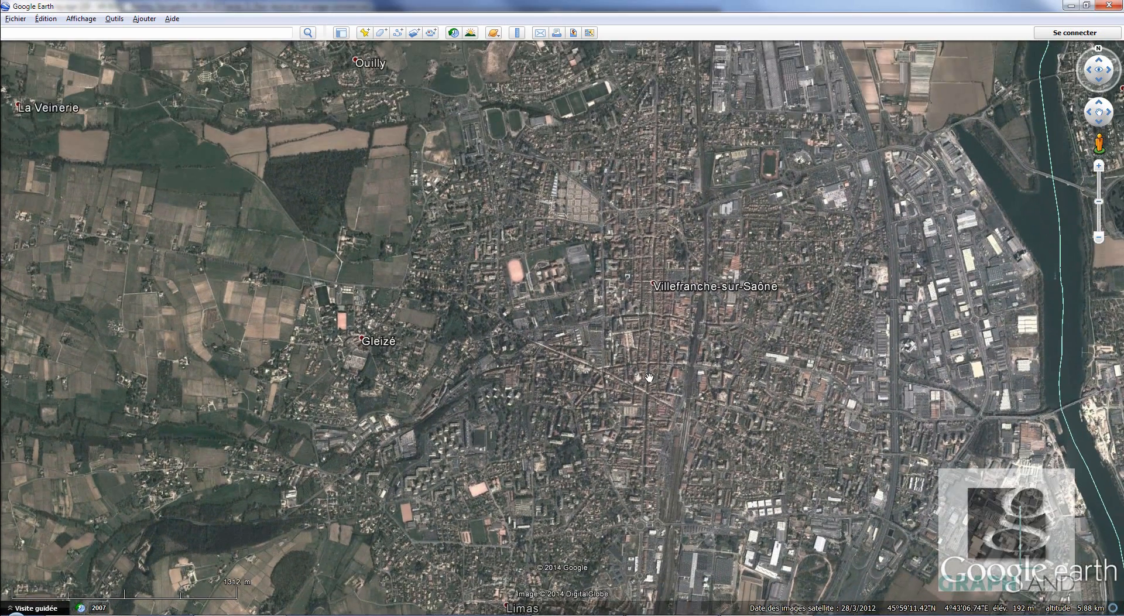
scroll(649, 374, up, 5)
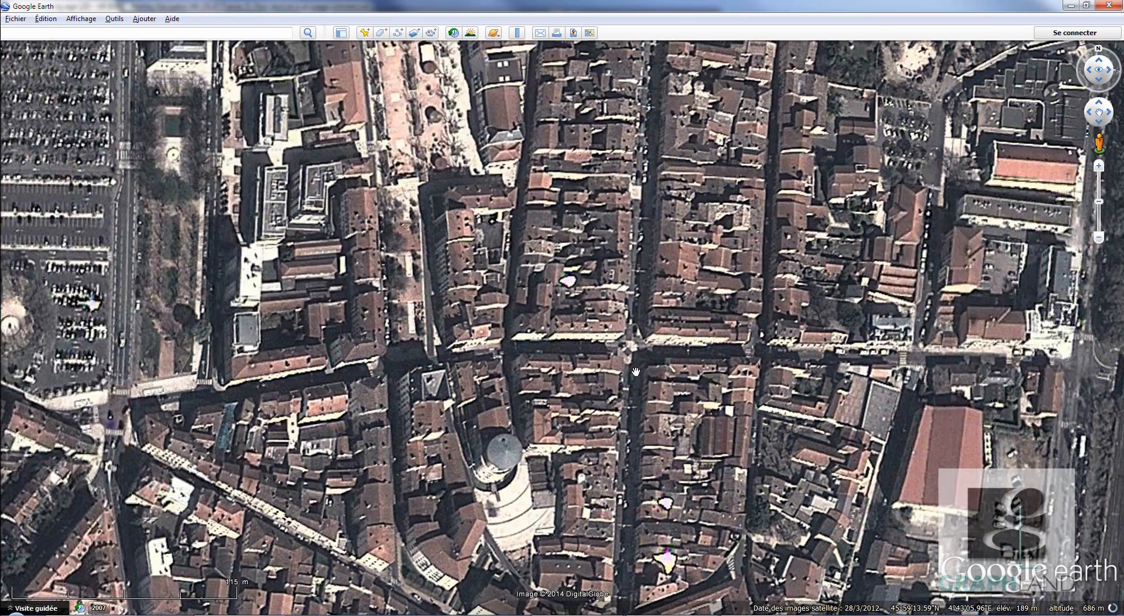
scroll(636, 363, up, 2)
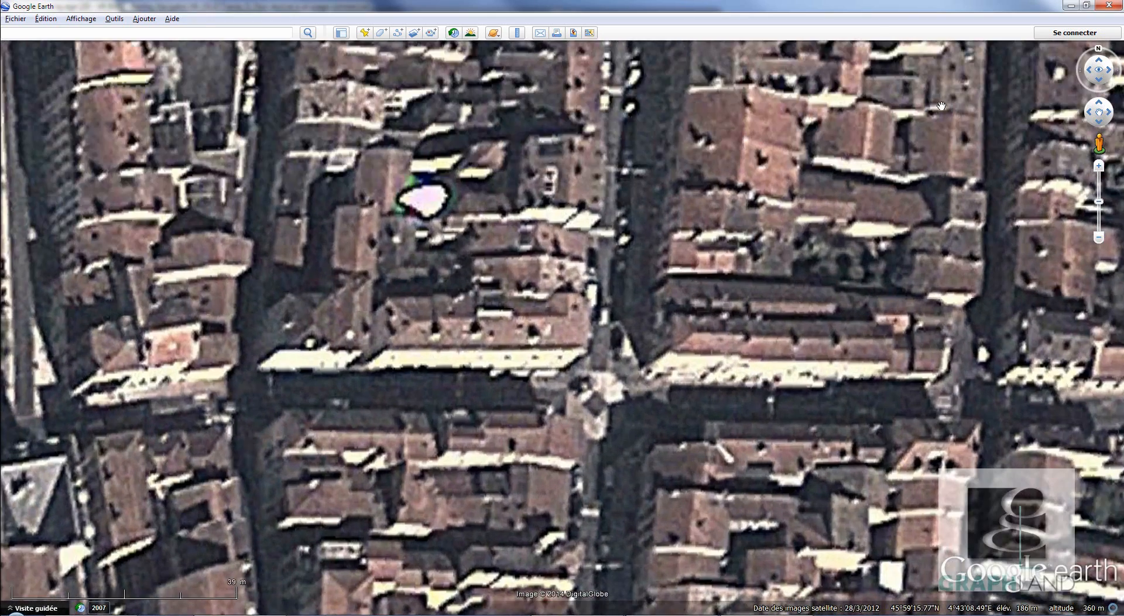
drag(1098, 56, 1086, 70)
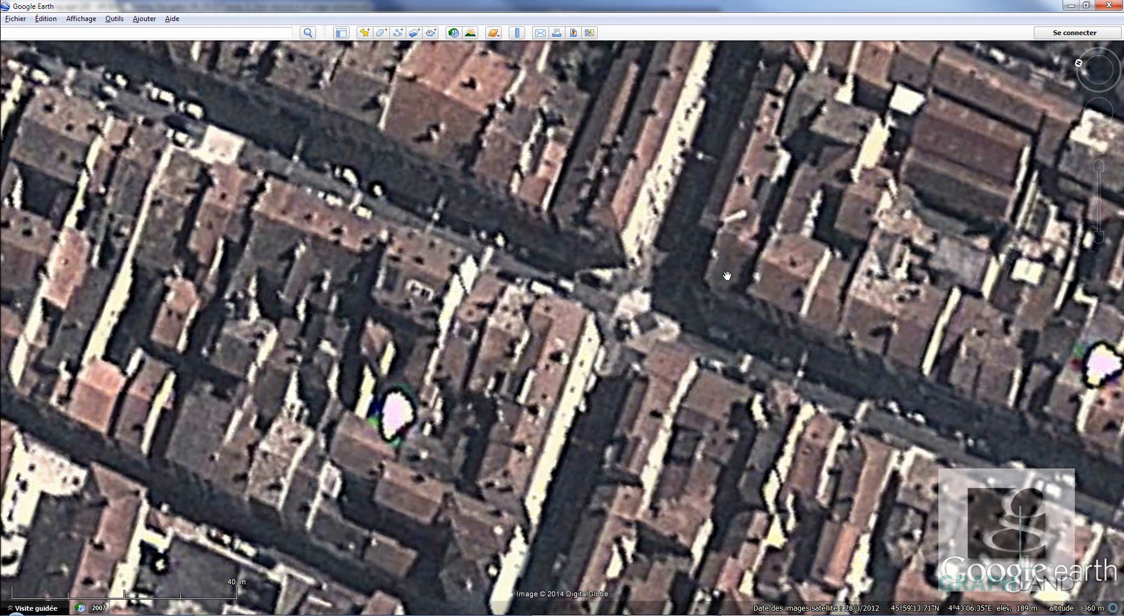
key(alt+Tab)
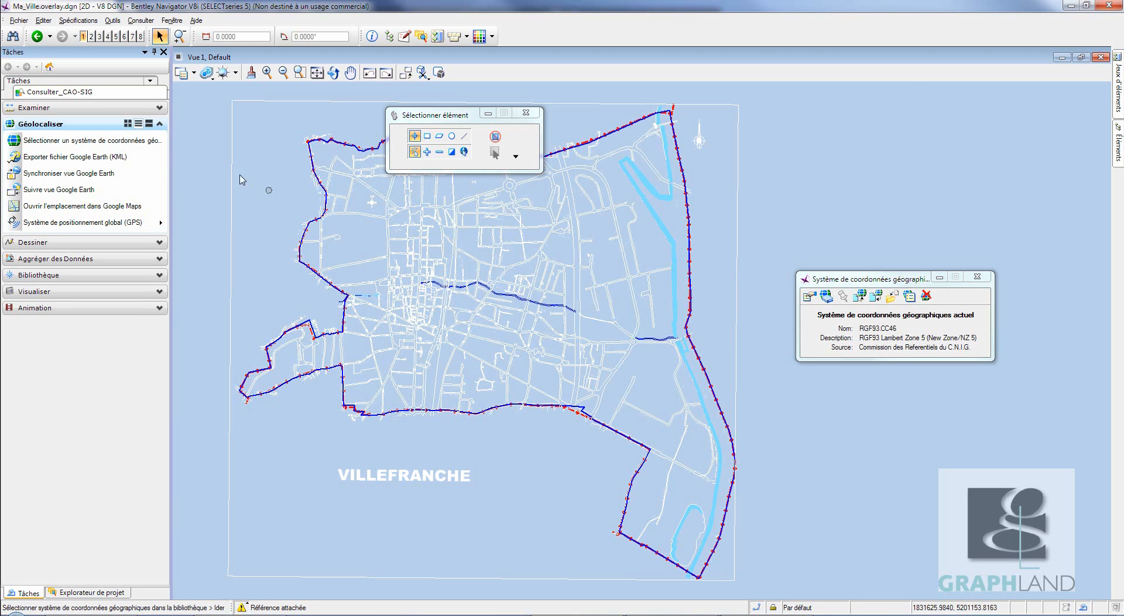
click(88, 195)
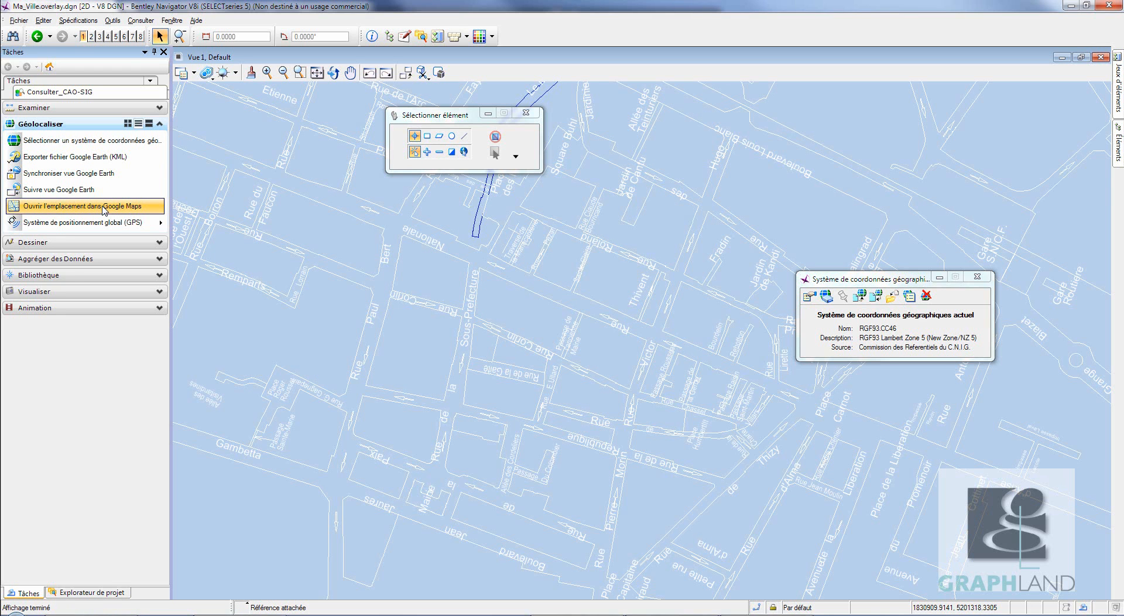
- Open the Rue Nationale and Rue Victor Hugo junction in Google Maps with style Carte and view Rues, and look around in Street View
click(103, 210)
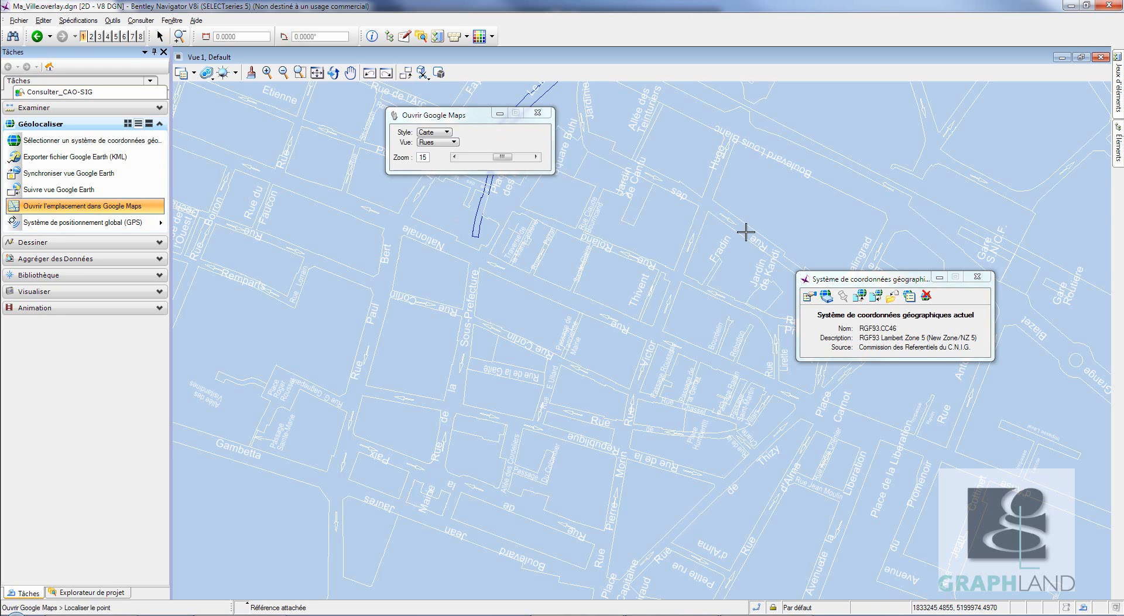
drag(479, 120, 737, 118)
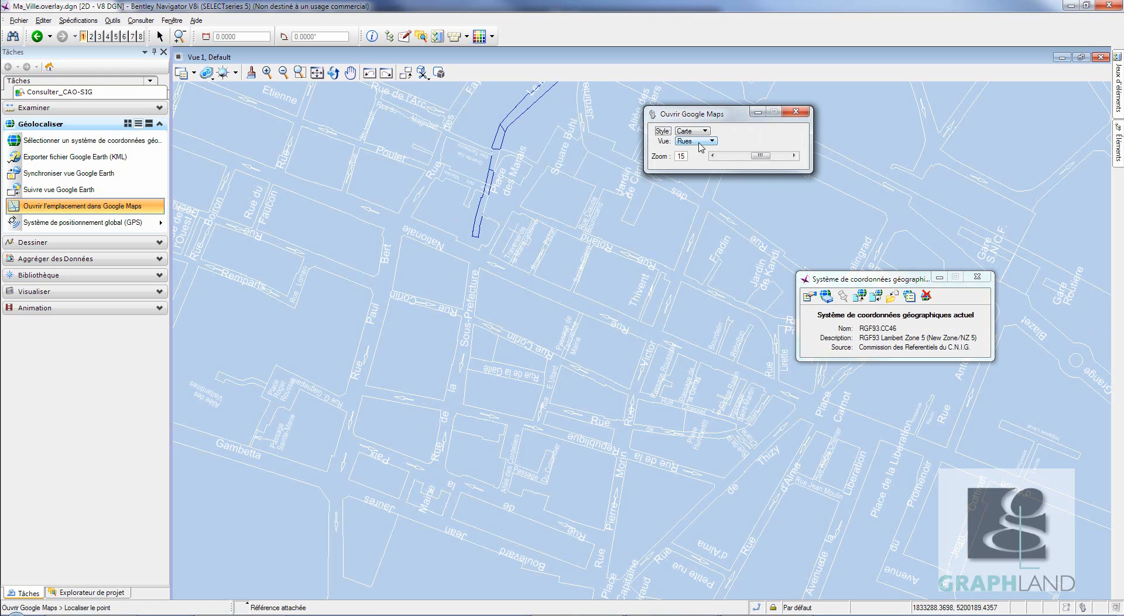
click(703, 132)
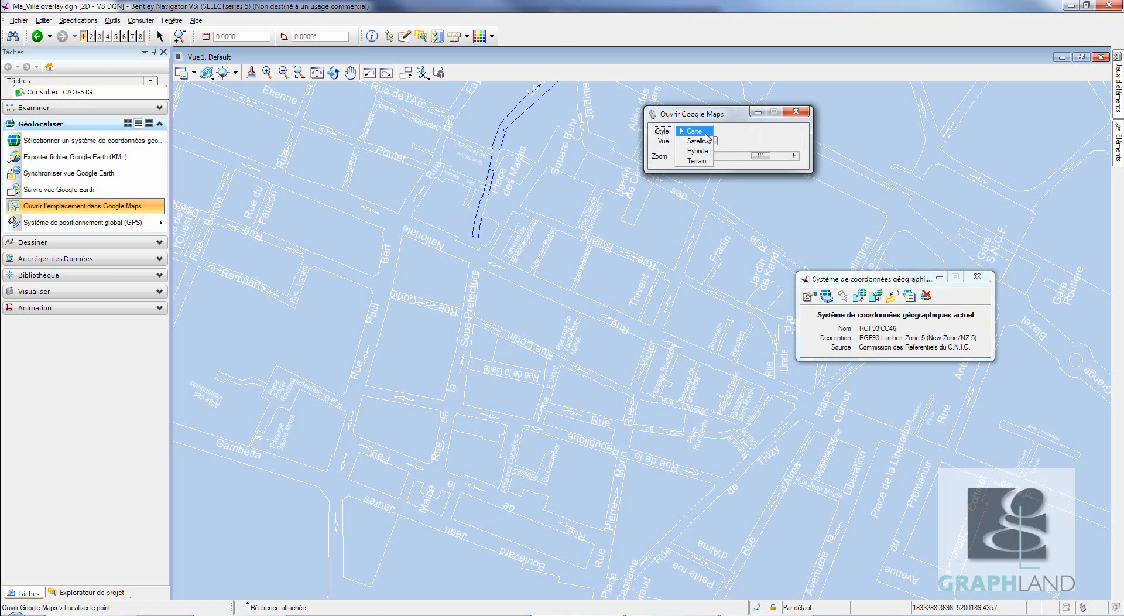
click(703, 133)
click(711, 142)
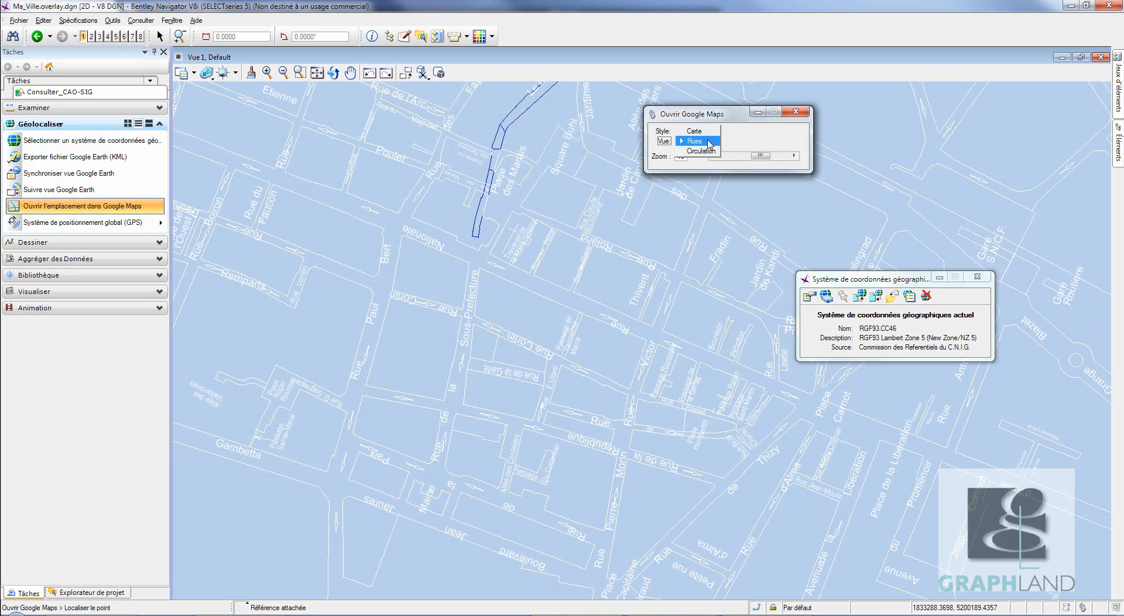
click(710, 143)
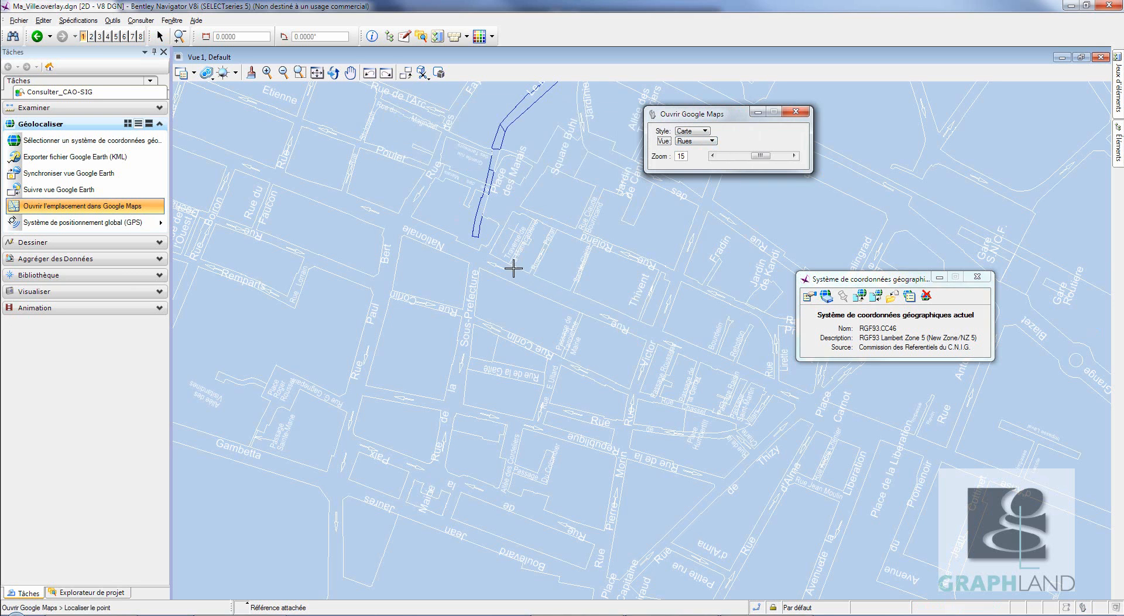
click(653, 328)
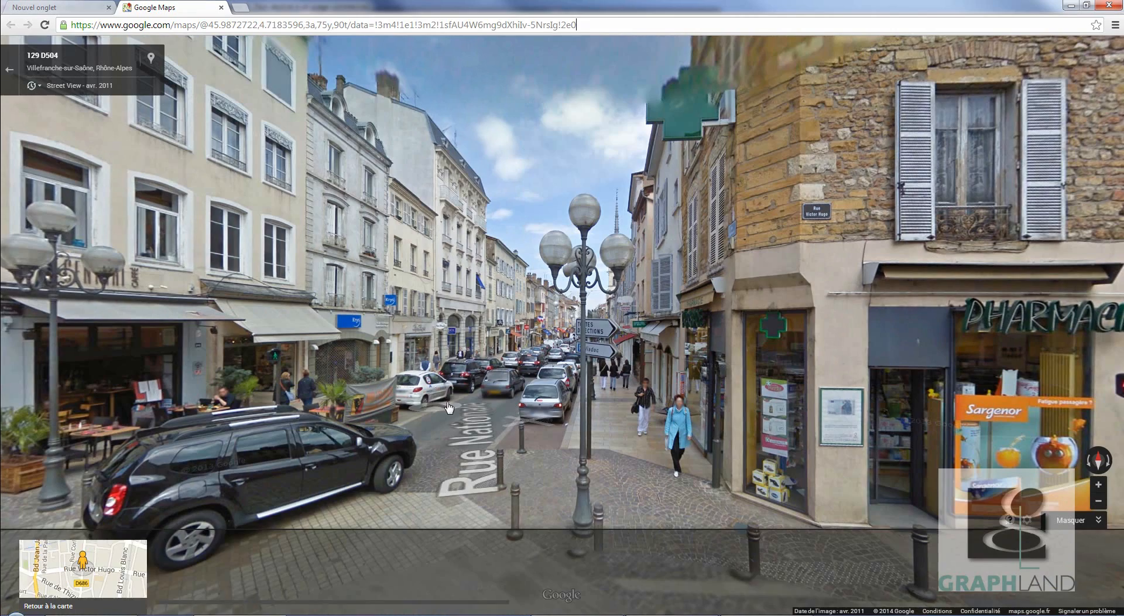
drag(463, 406, 443, 419)
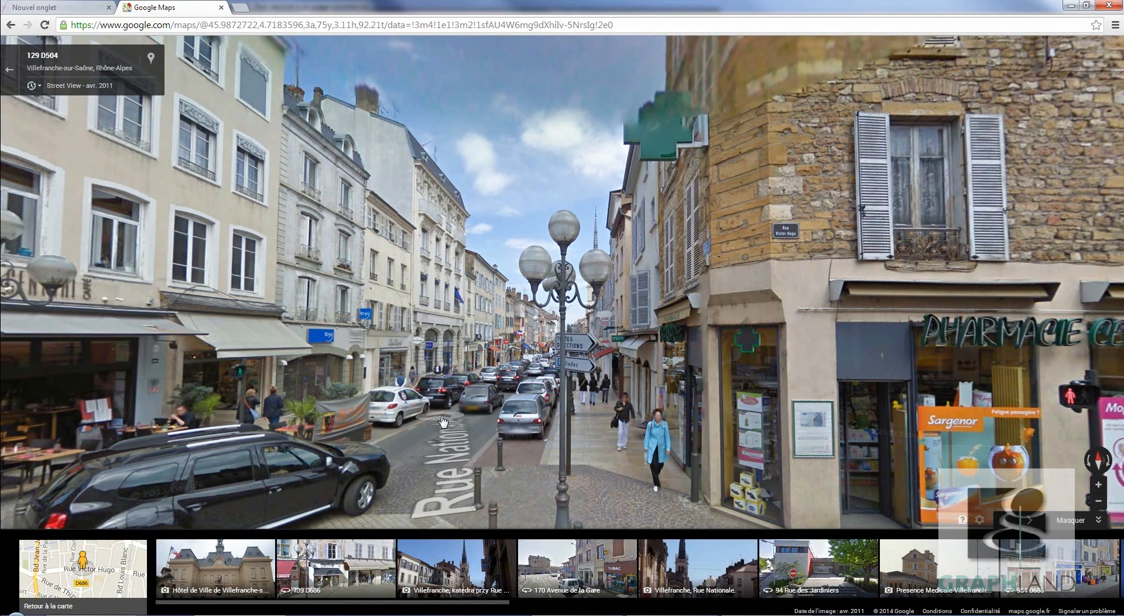
- Return to Bentley Navigator and open Mon_Pays.dgn, saving the current changes as Ma_Ville.overlay.dgn
key(alt+Tab)
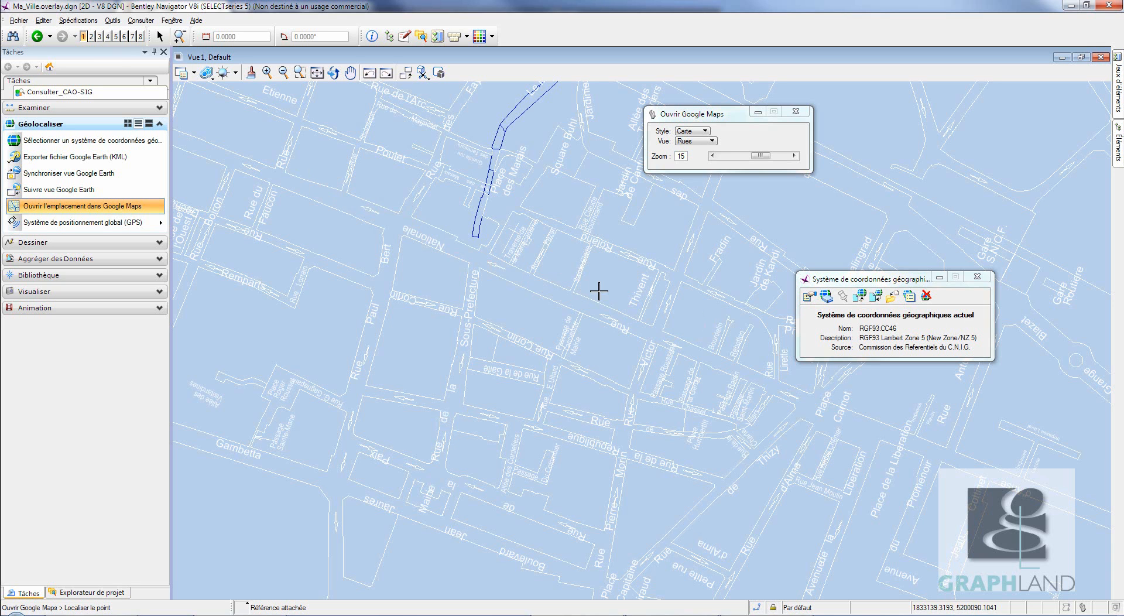
click(19, 21)
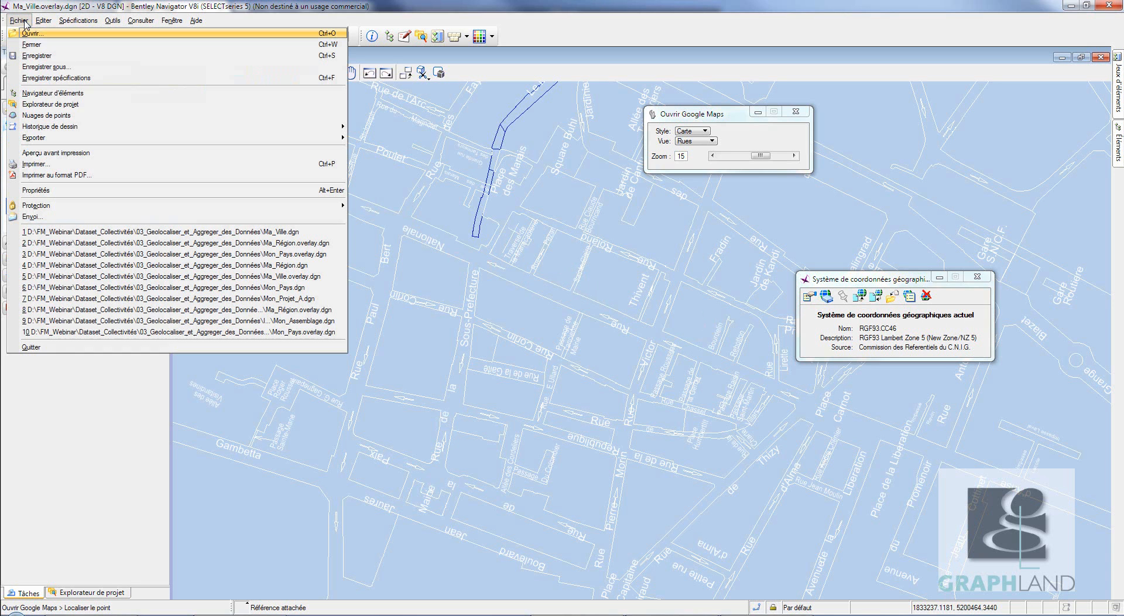
click(33, 33)
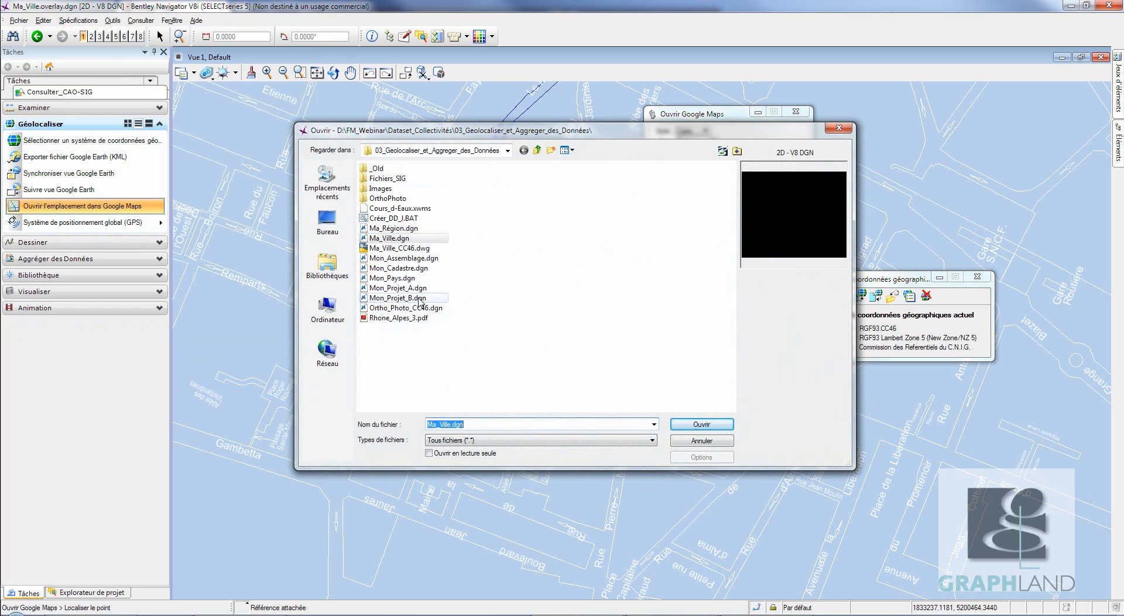
click(419, 298)
key(Return)
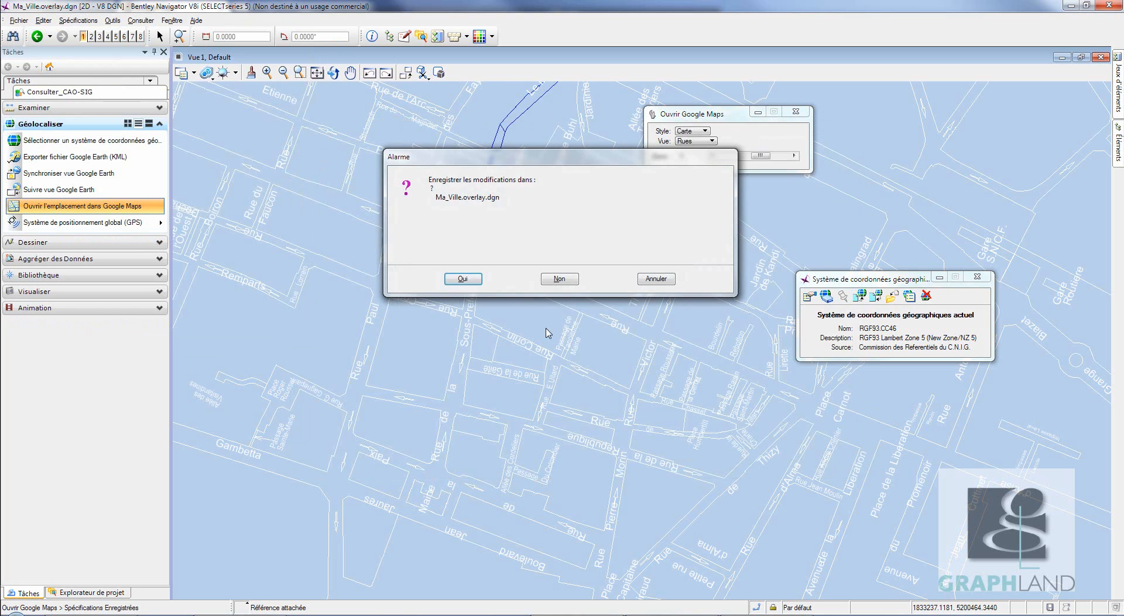
click(466, 279)
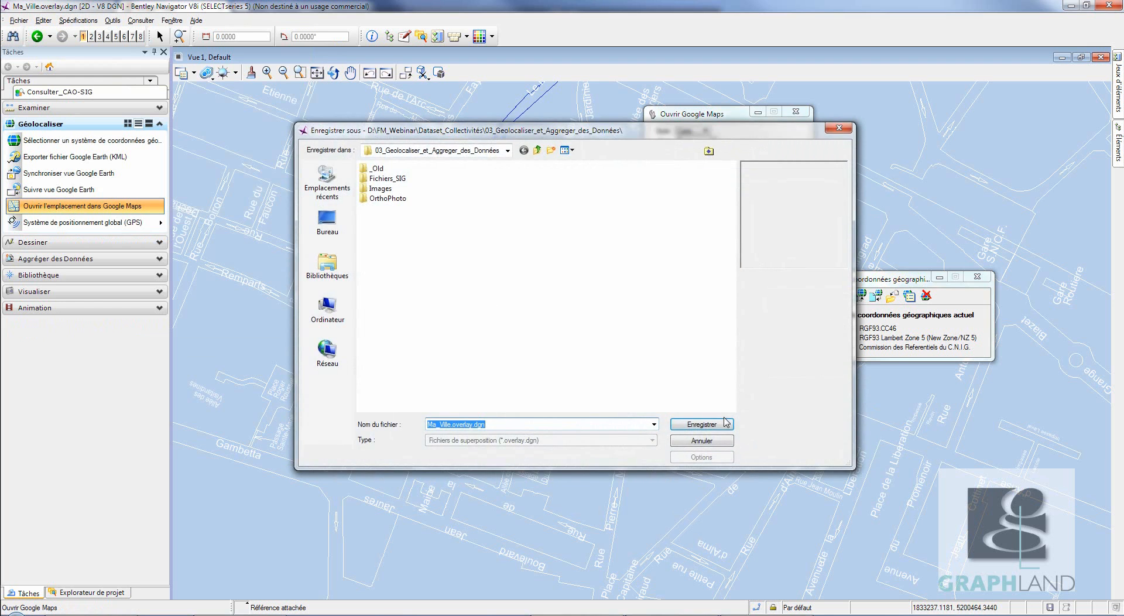
click(703, 424)
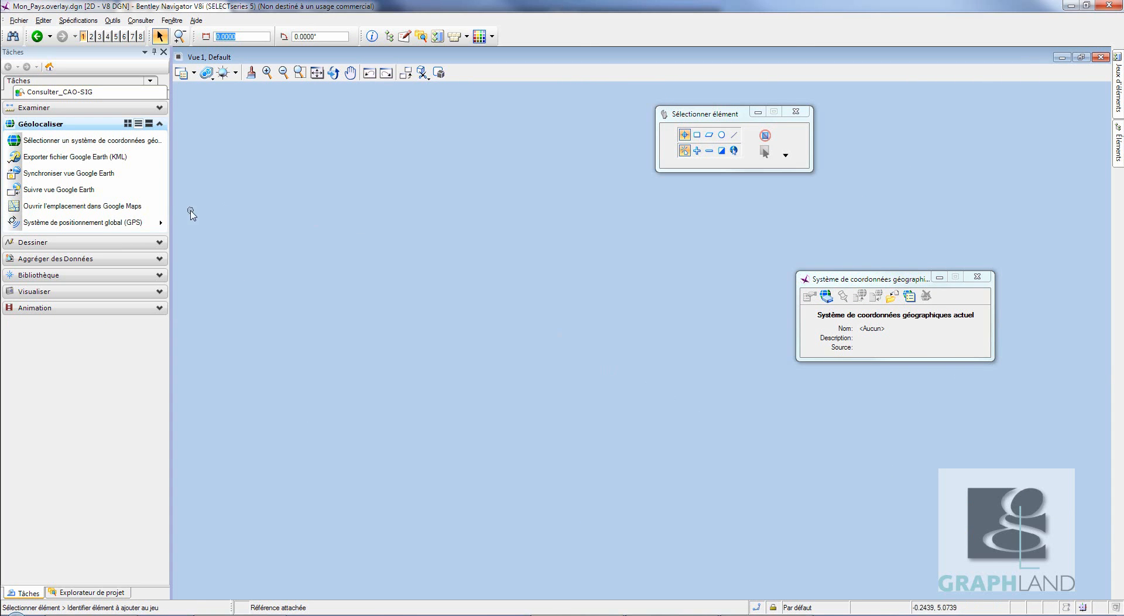
- Start attaching a vector file from the Fichiers_SIG\Map_info folder, with the file type set to Fichiers TAB (*.tab)
click(145, 265)
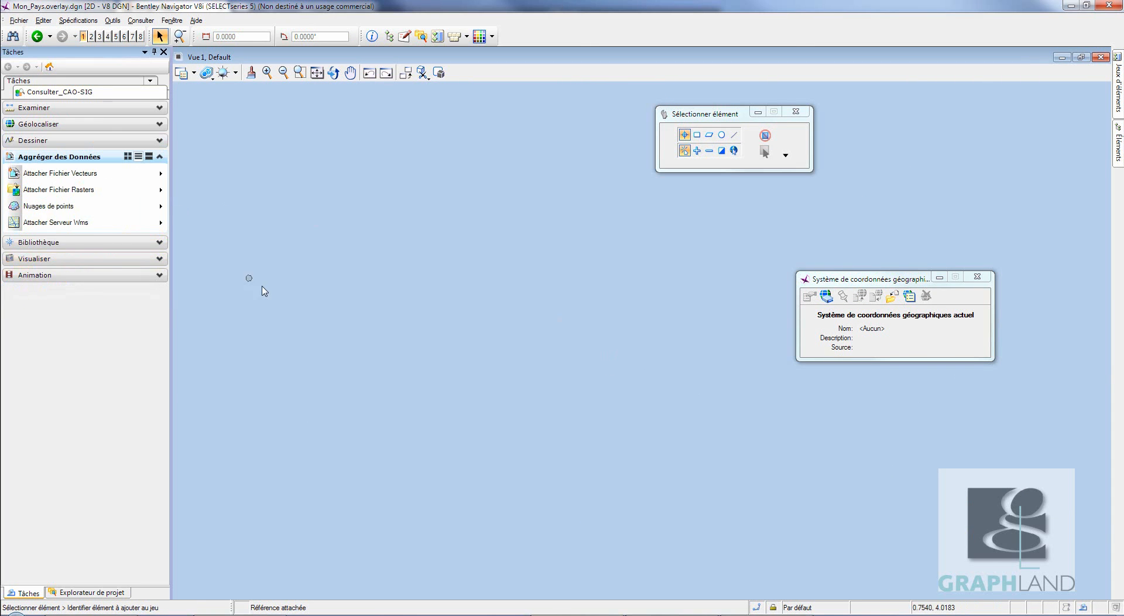
click(60, 173)
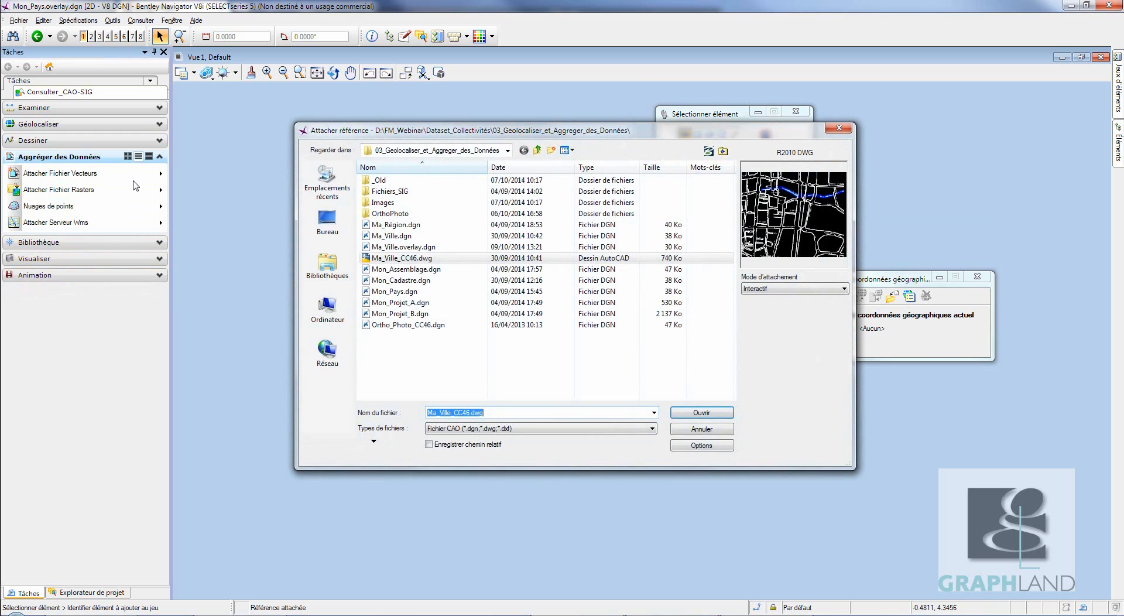
double_click(391, 192)
double_click(392, 197)
click(526, 428)
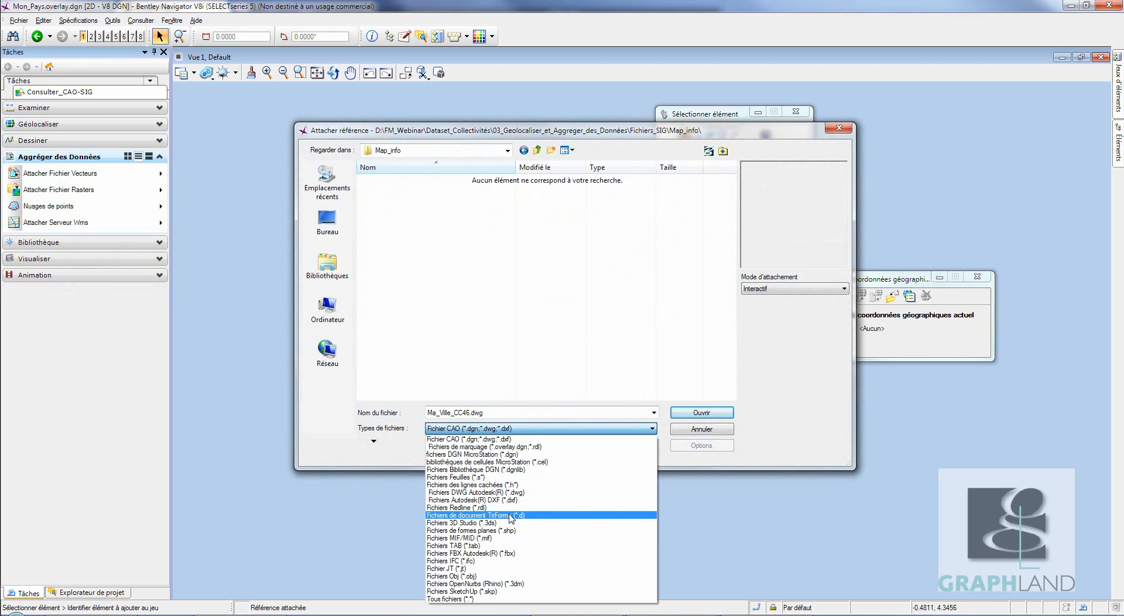
click(499, 545)
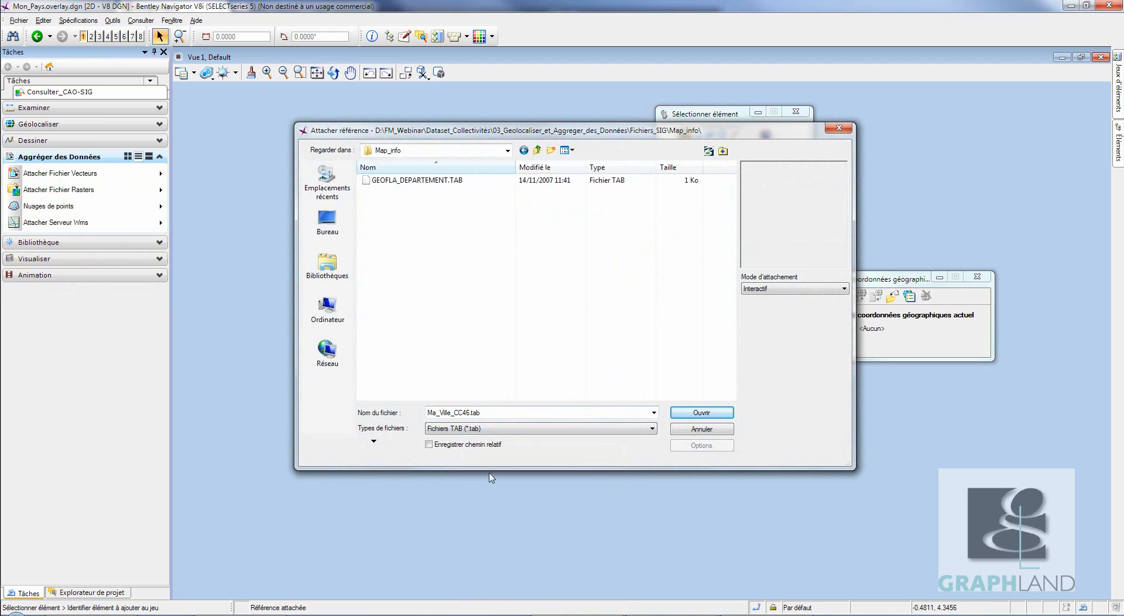
click(487, 429)
click(491, 540)
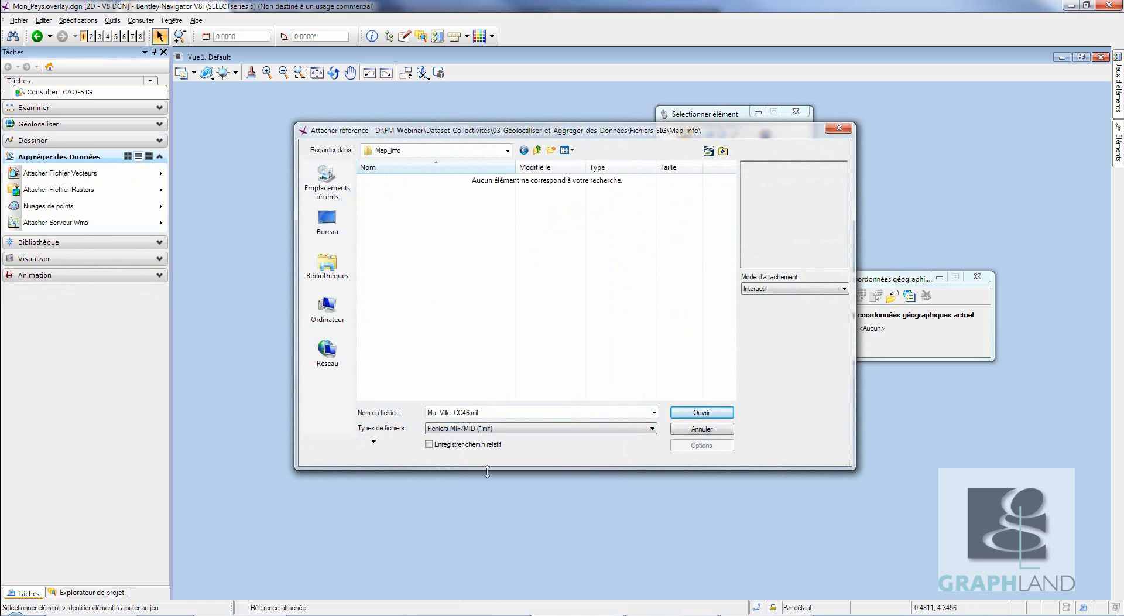
click(493, 430)
click(484, 545)
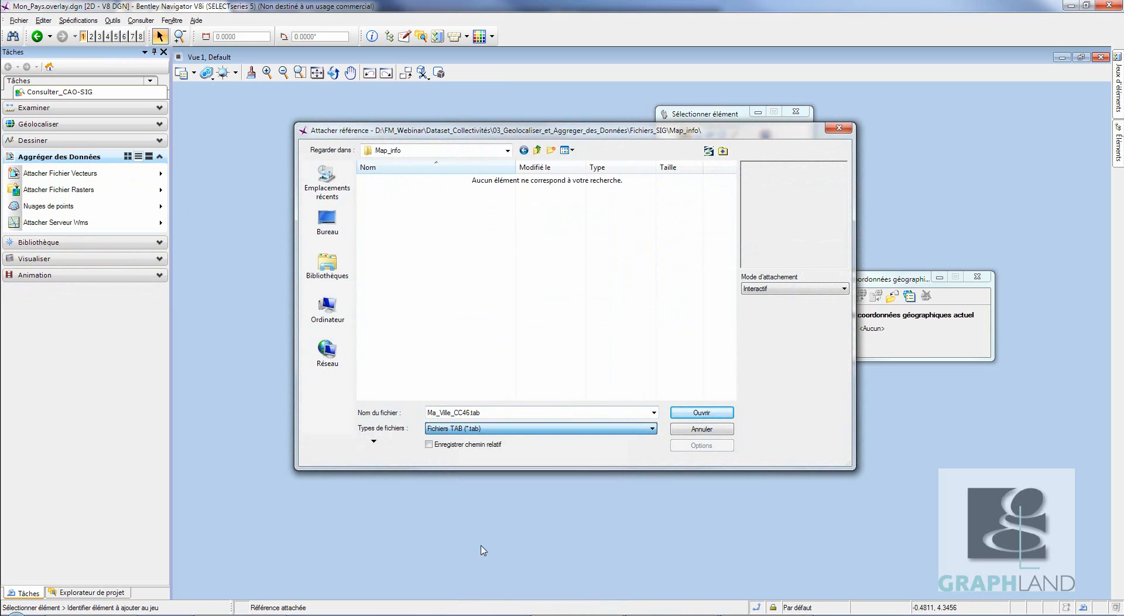
- Attach GEOFLA_DEPARTEMENT.TAB as a coincident reference at scale 1:1 and fit all files in the view
click(713, 414)
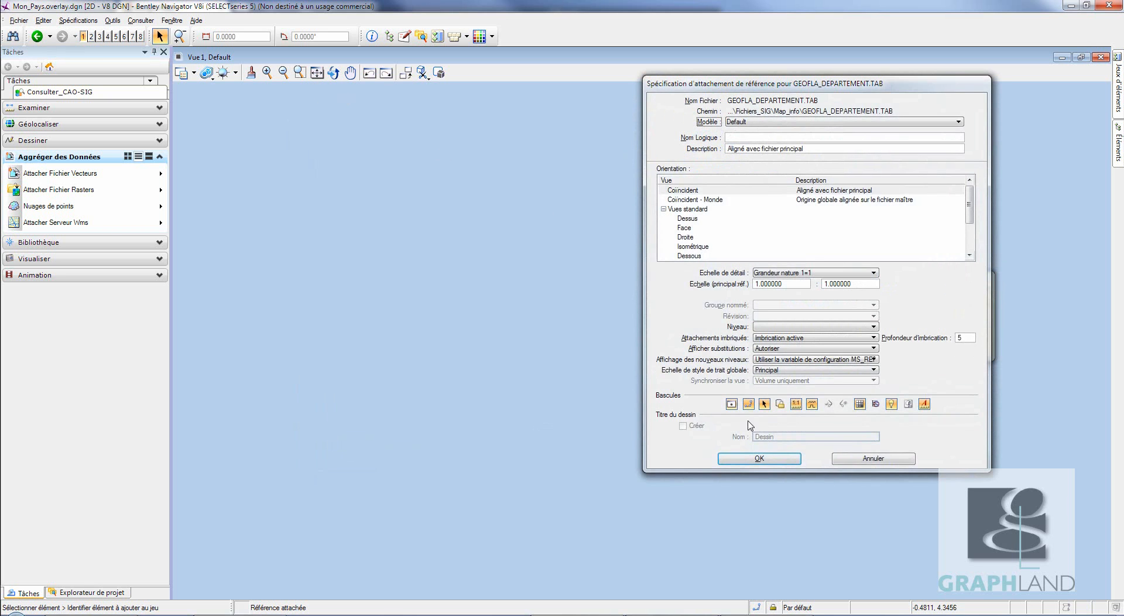
click(759, 459)
click(317, 73)
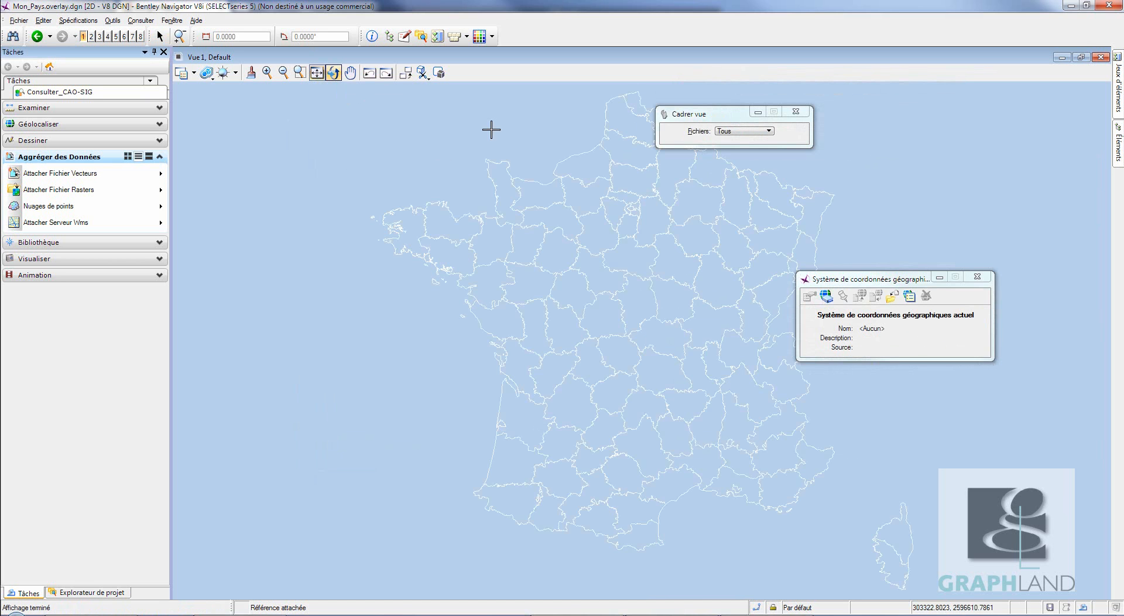
- Move the floating windows off the map of France and assign the NTF.Lambert-E coordinate system from the favourites
click(870, 285)
drag(319, 94, 302, 113)
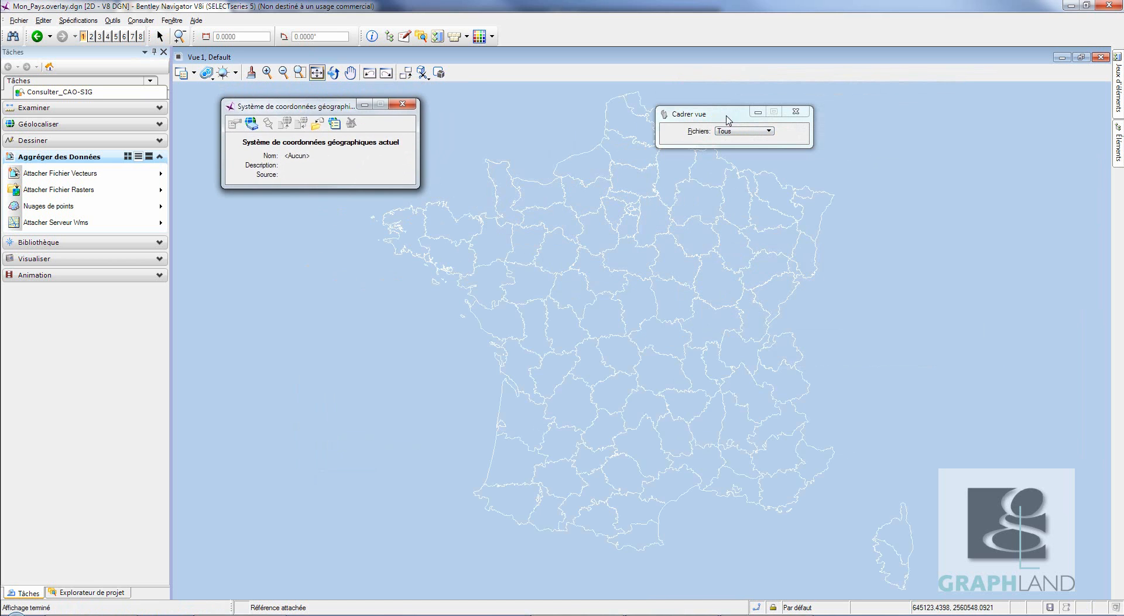
drag(703, 113, 887, 115)
click(251, 124)
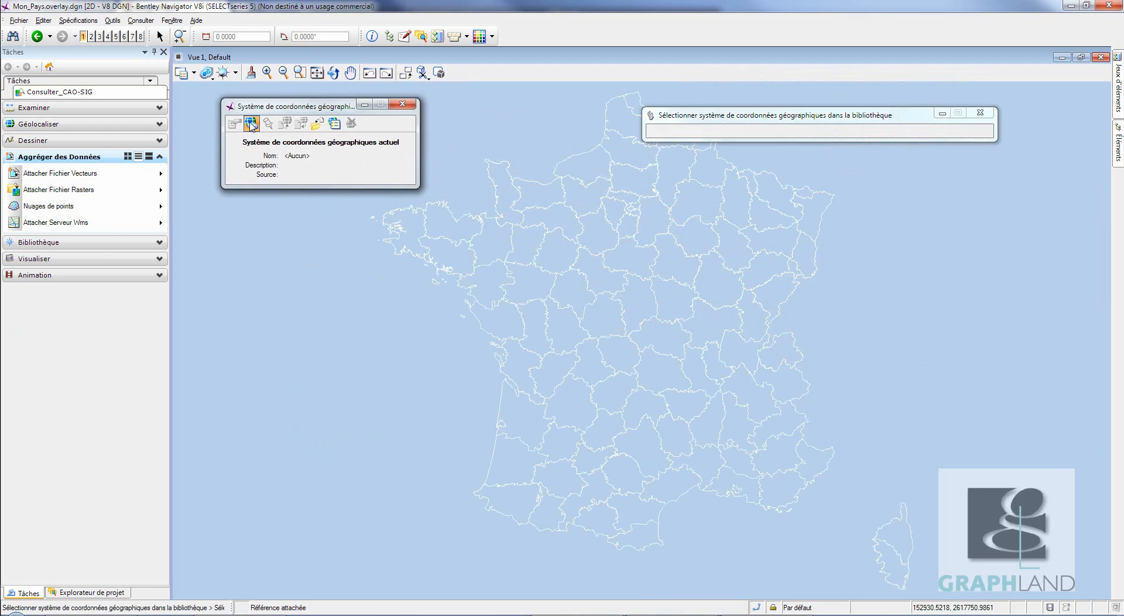
double_click(386, 225)
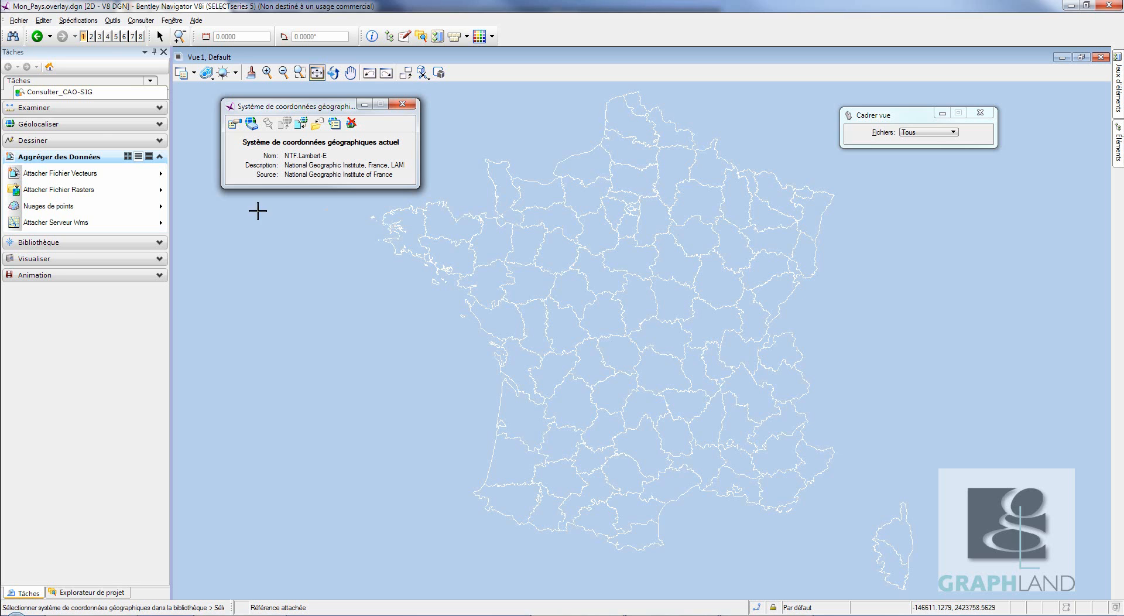
- Synchronize the Google Earth view with the map of French departments and switch to Google Earth
click(100, 127)
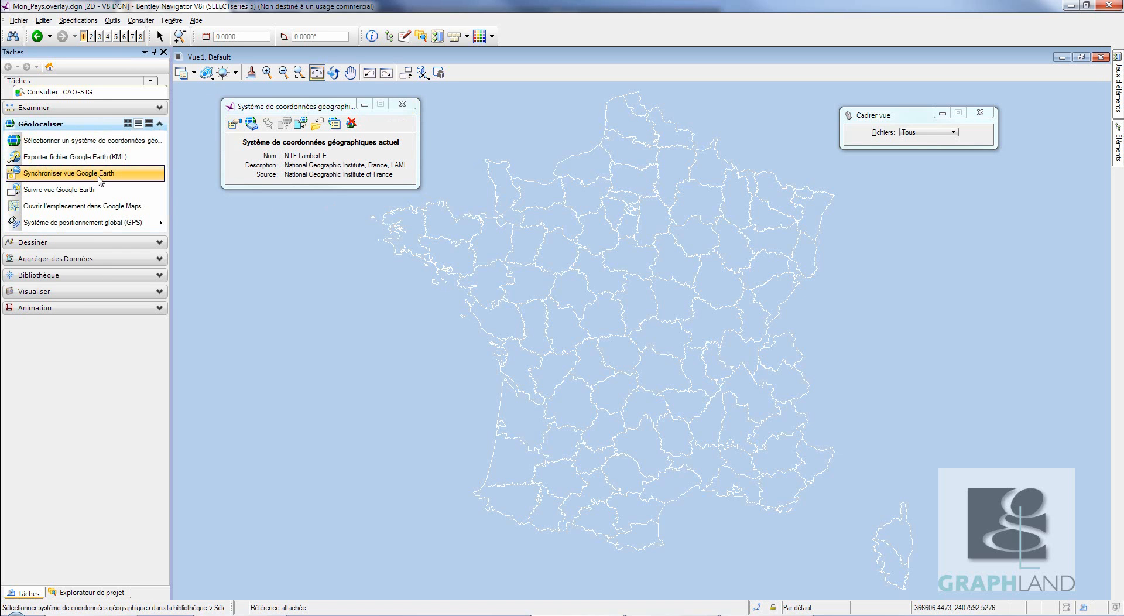
click(101, 176)
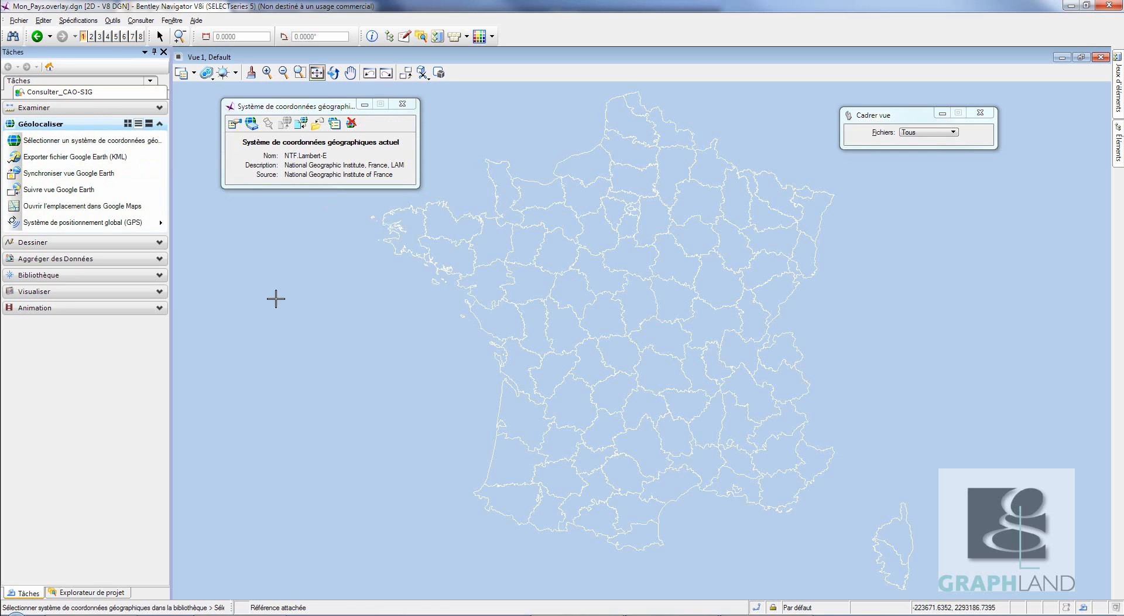
key(alt+Tab)
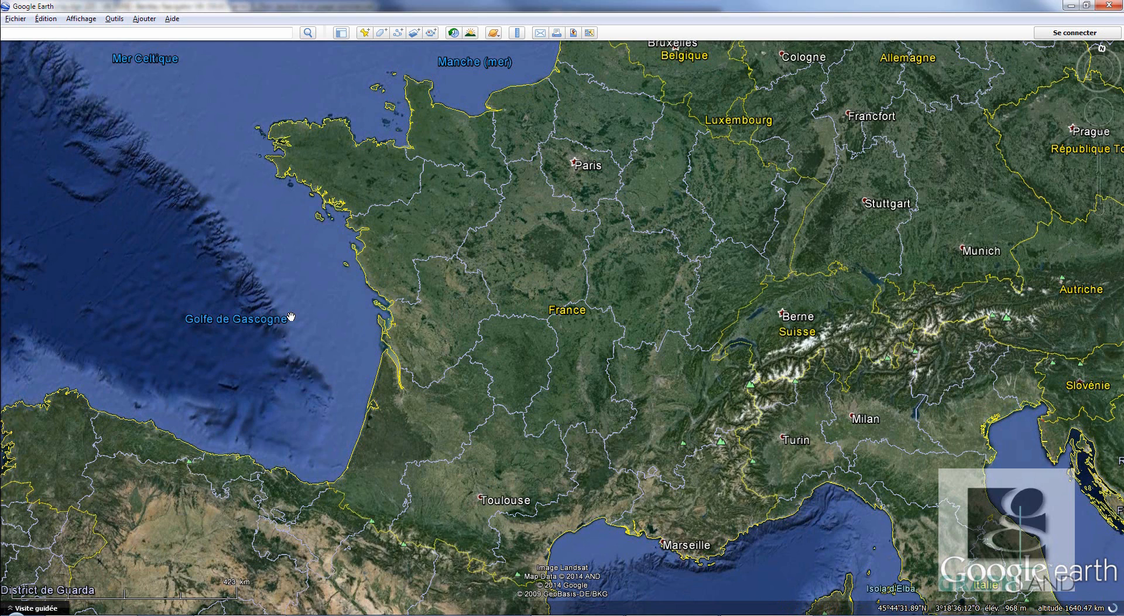
- Return to Bentley Navigator and open Ma_Région.dgn, saving the current changes as Mon_Pays.overlay.dgn
key(alt+Tab)
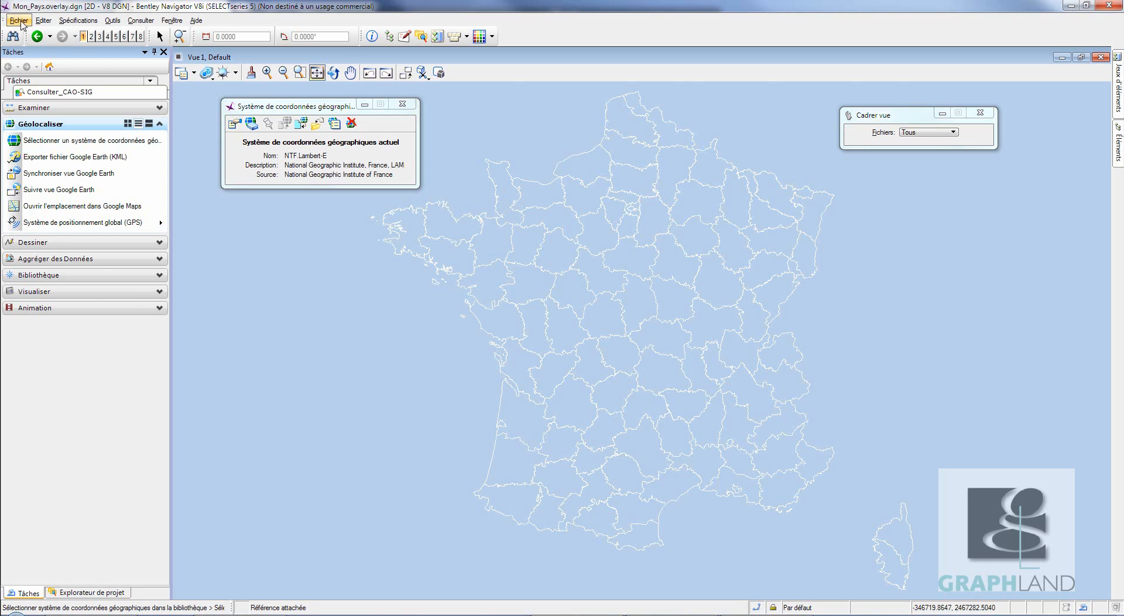
click(19, 20)
click(34, 35)
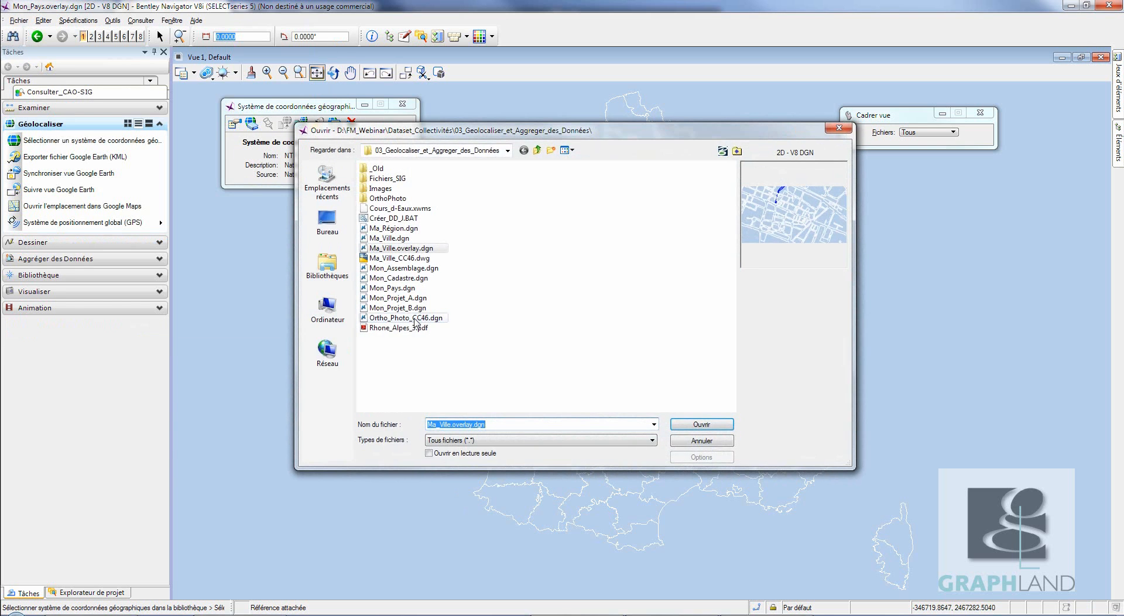
click(409, 228)
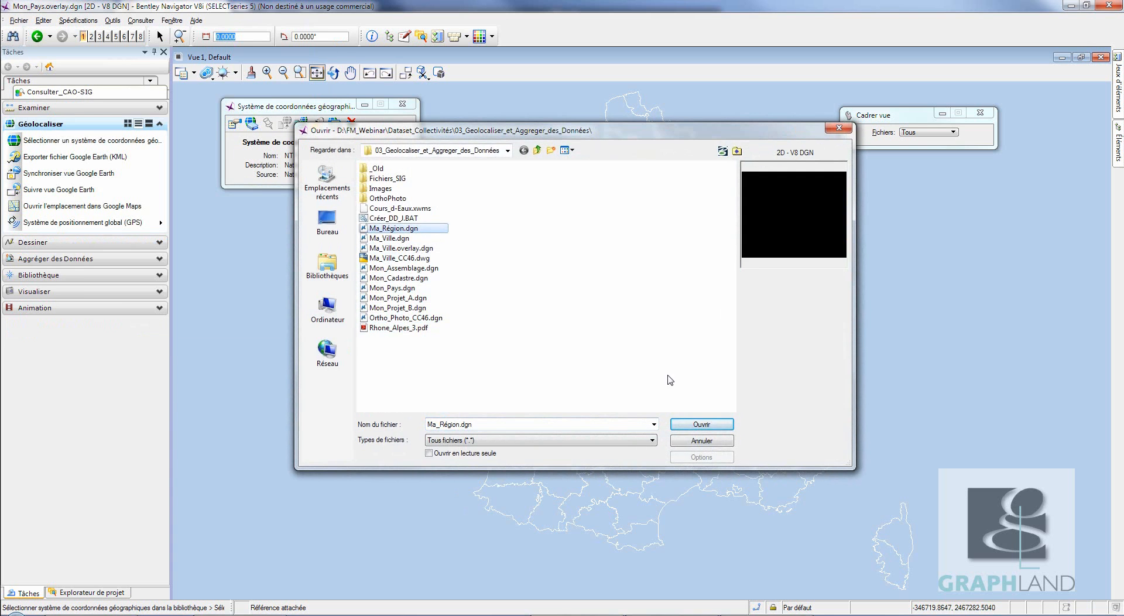
click(700, 424)
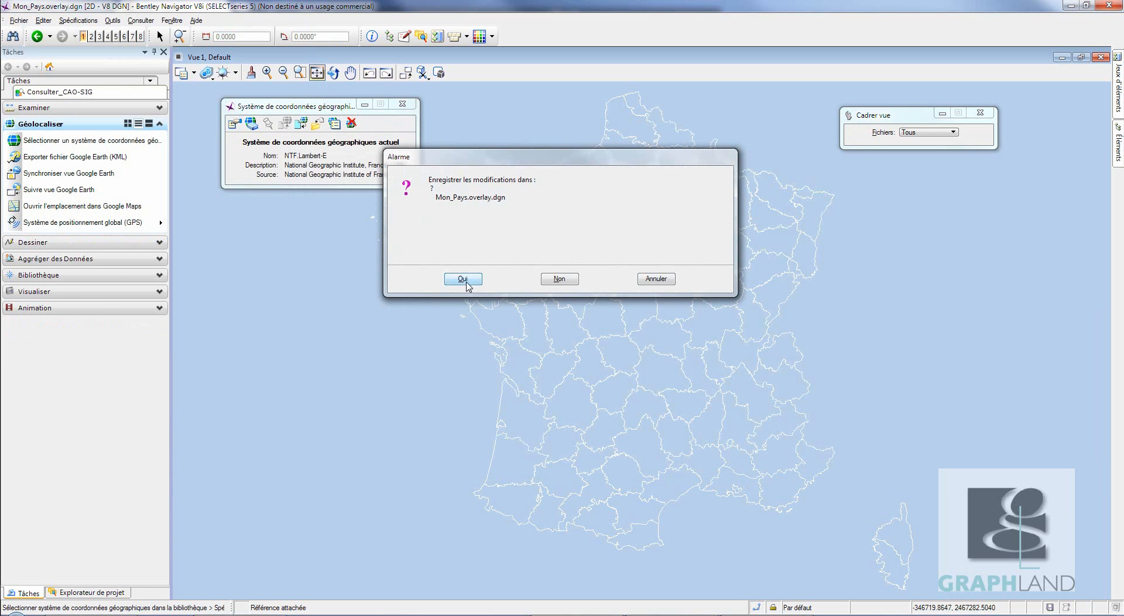
click(464, 279)
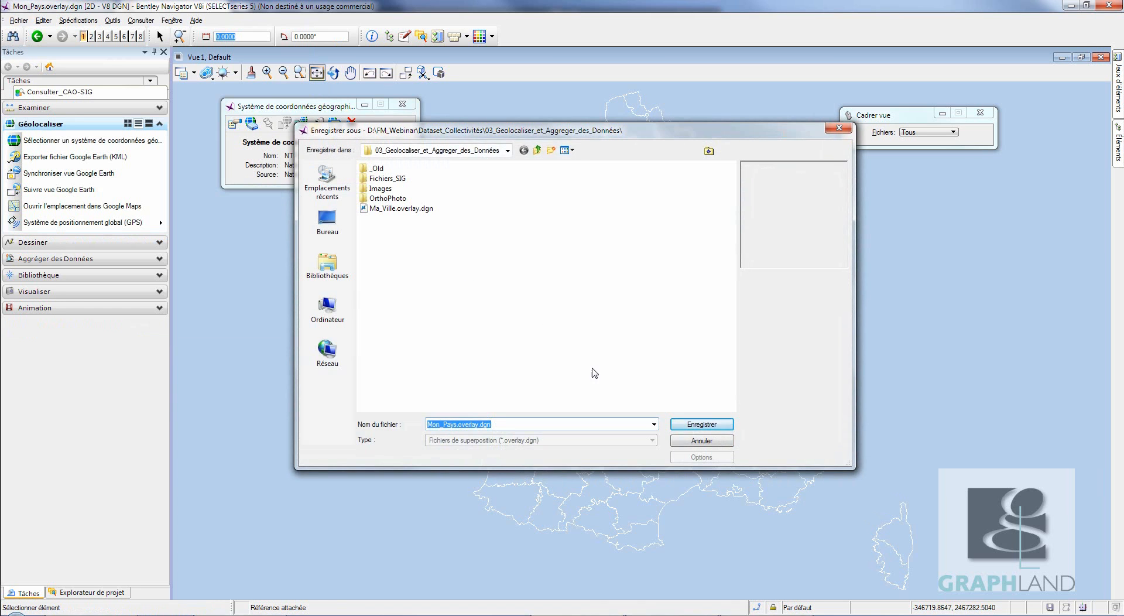
click(702, 424)
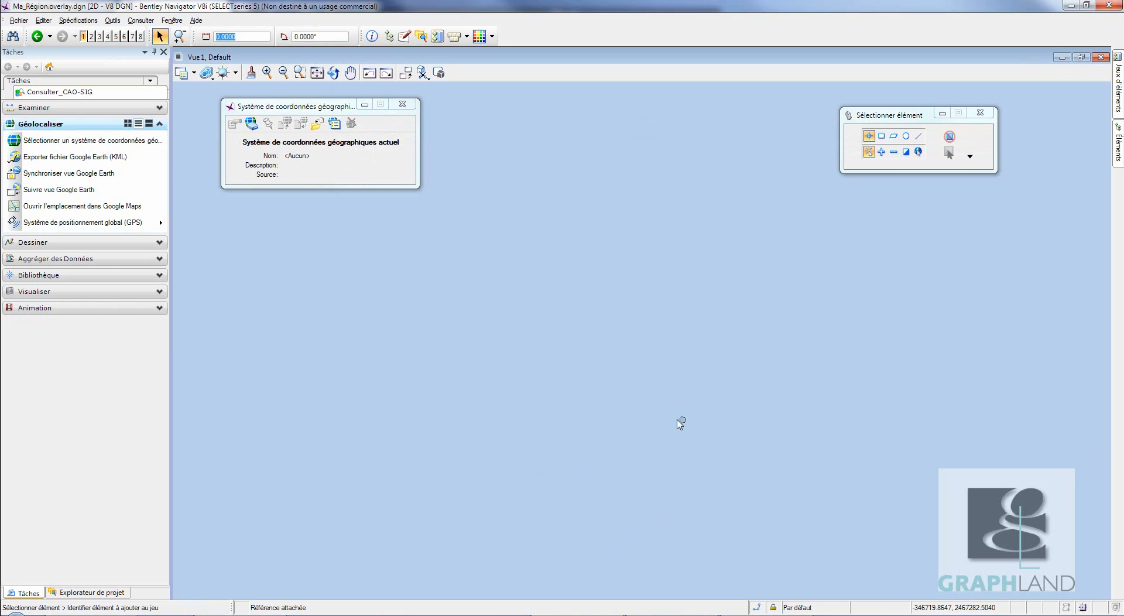
- Attach the raster file Rhone_Alpes_3.pdf with the option to inherit the model's GeoCS set to Hérité
click(113, 262)
click(107, 190)
click(409, 208)
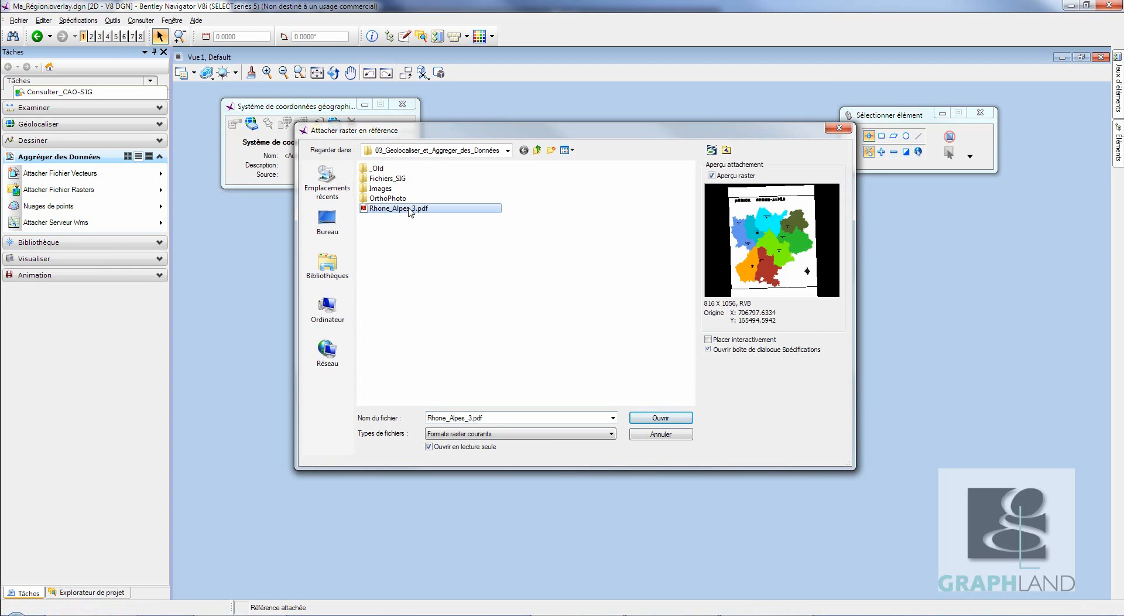
click(650, 418)
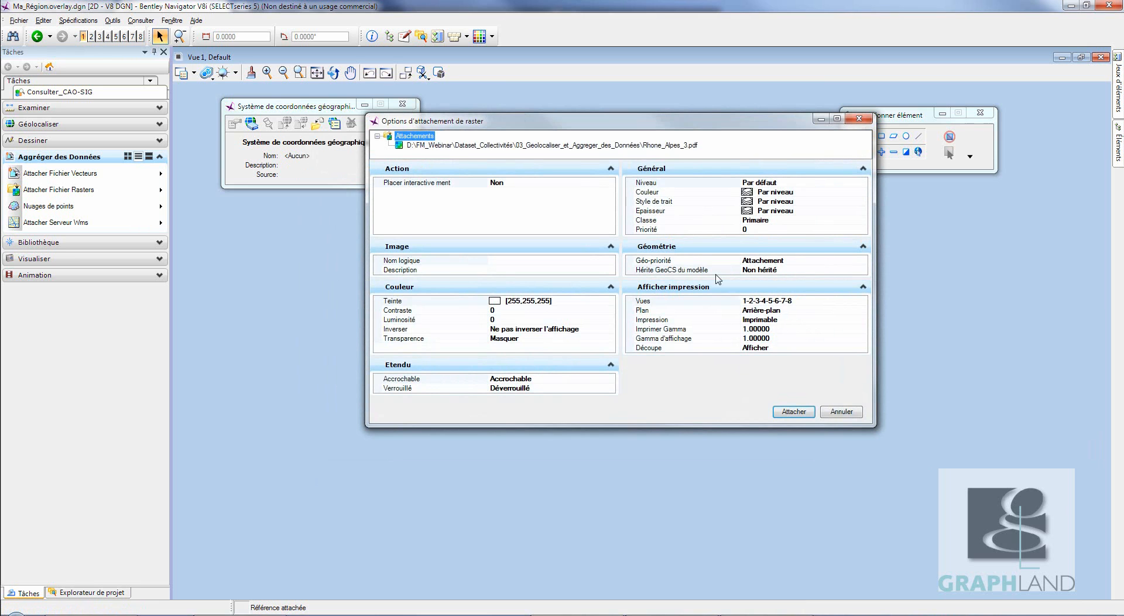
click(823, 269)
click(862, 269)
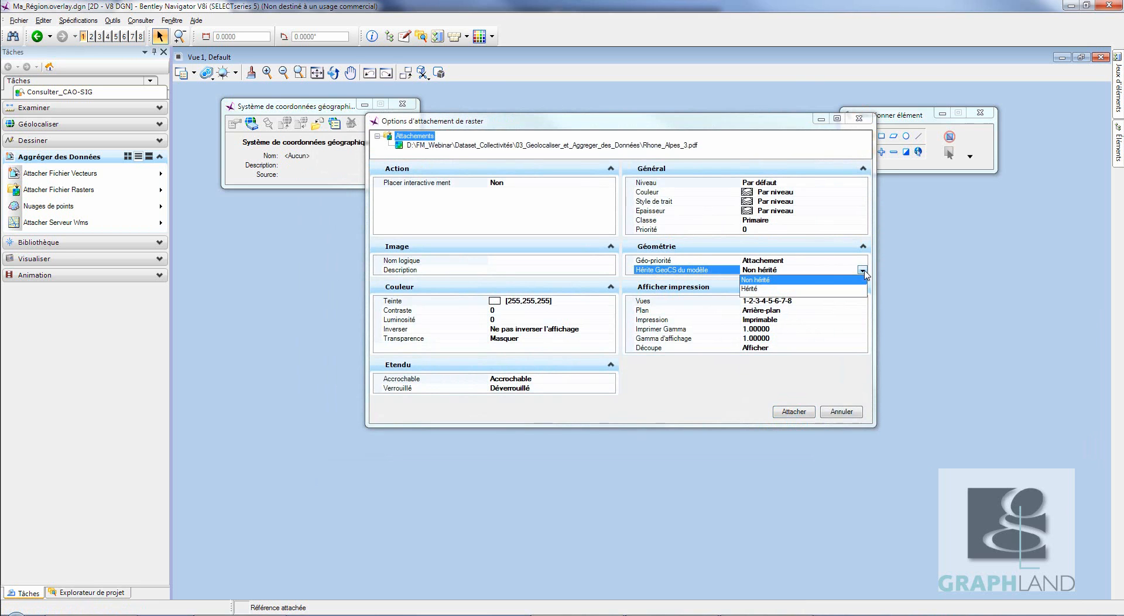
click(763, 289)
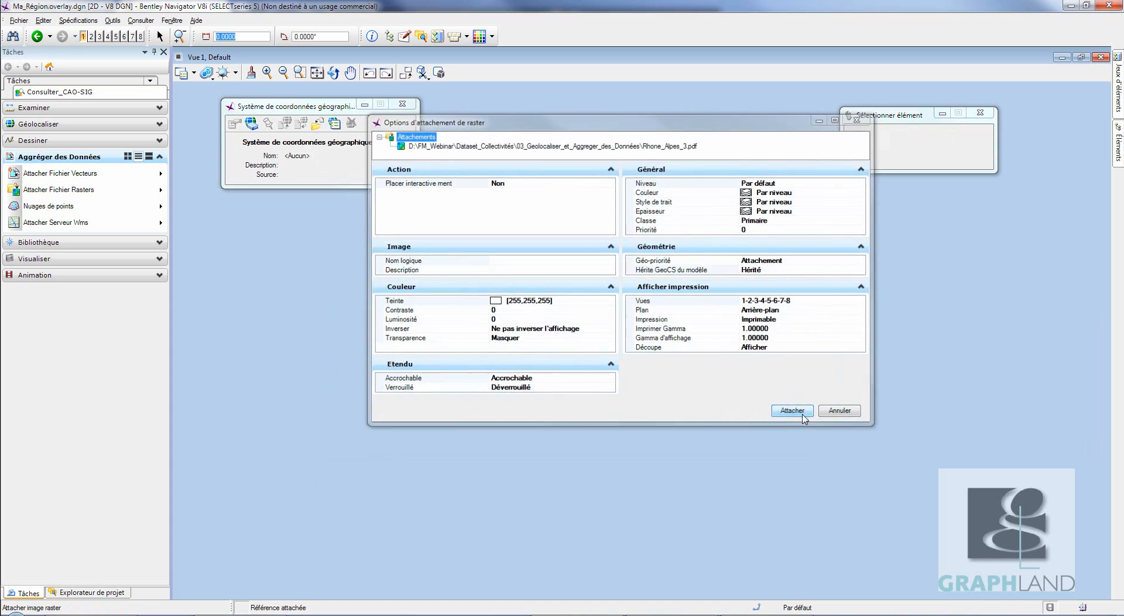
click(802, 412)
- Assign the NTF.Lambert-3 coordinate system from the favourites to the Rhône-Alpes drawing
click(252, 124)
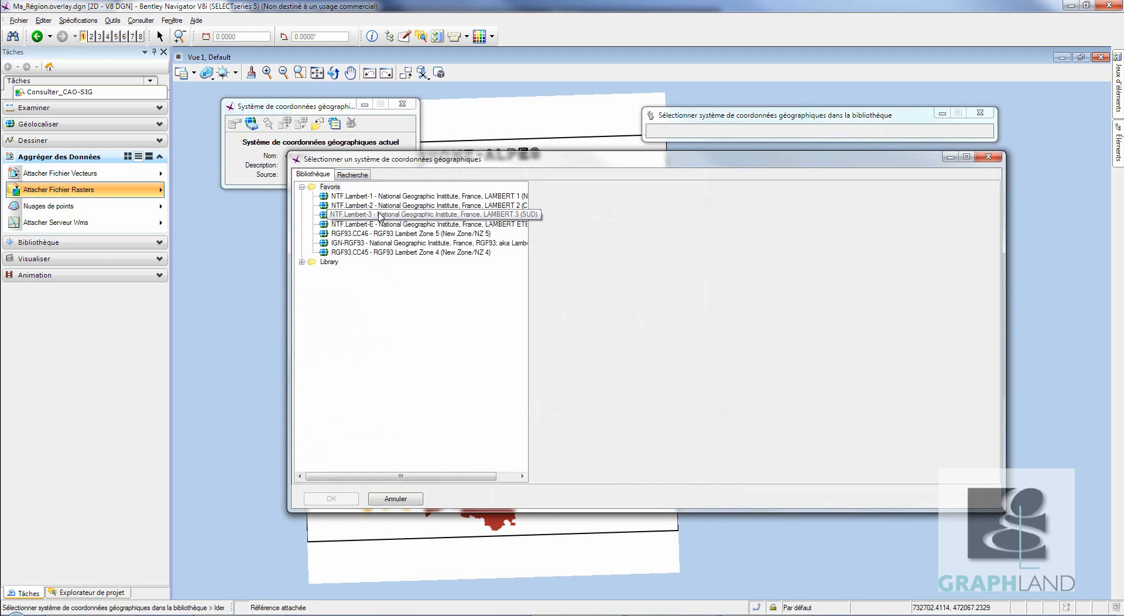
double_click(380, 215)
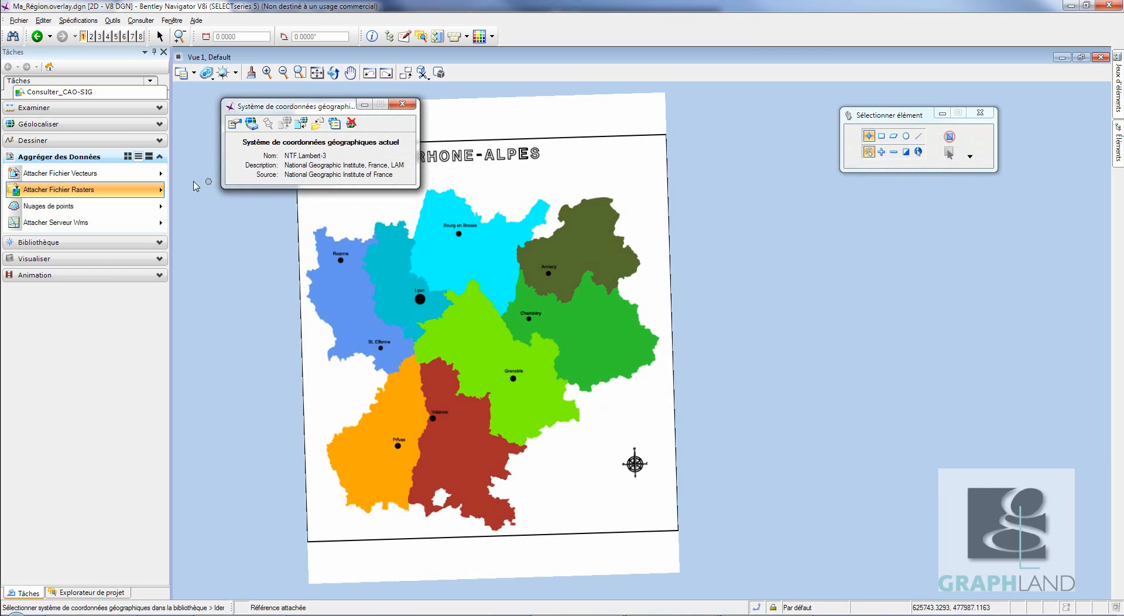
- Synchronize the Google Earth view with the Rhône-Alpes map, switch to Google Earth, and look over the region
click(118, 124)
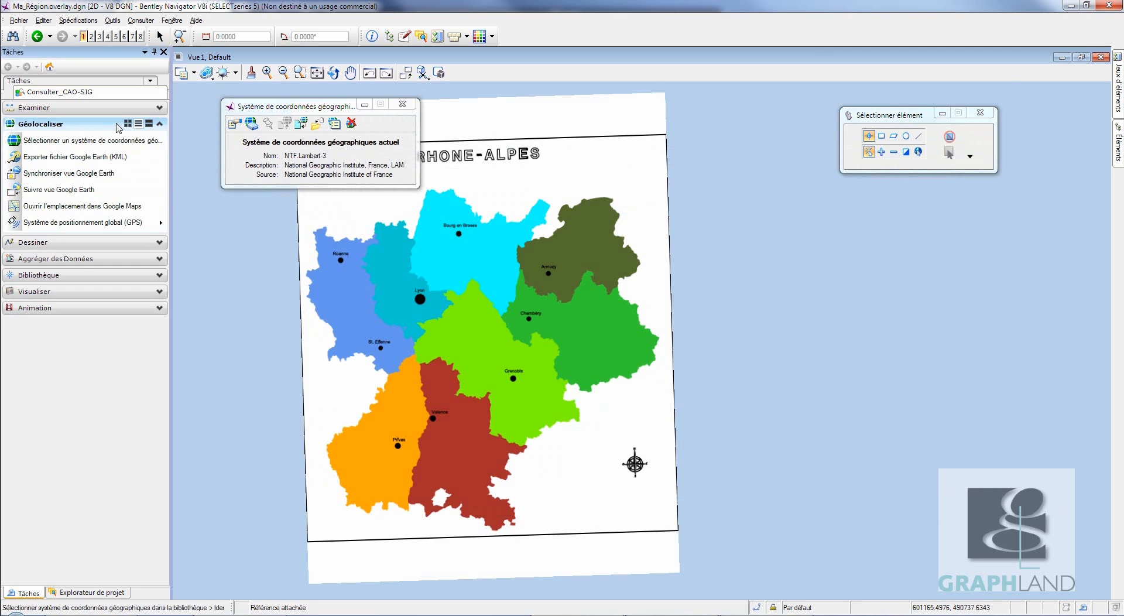
click(77, 174)
key(alt+Tab)
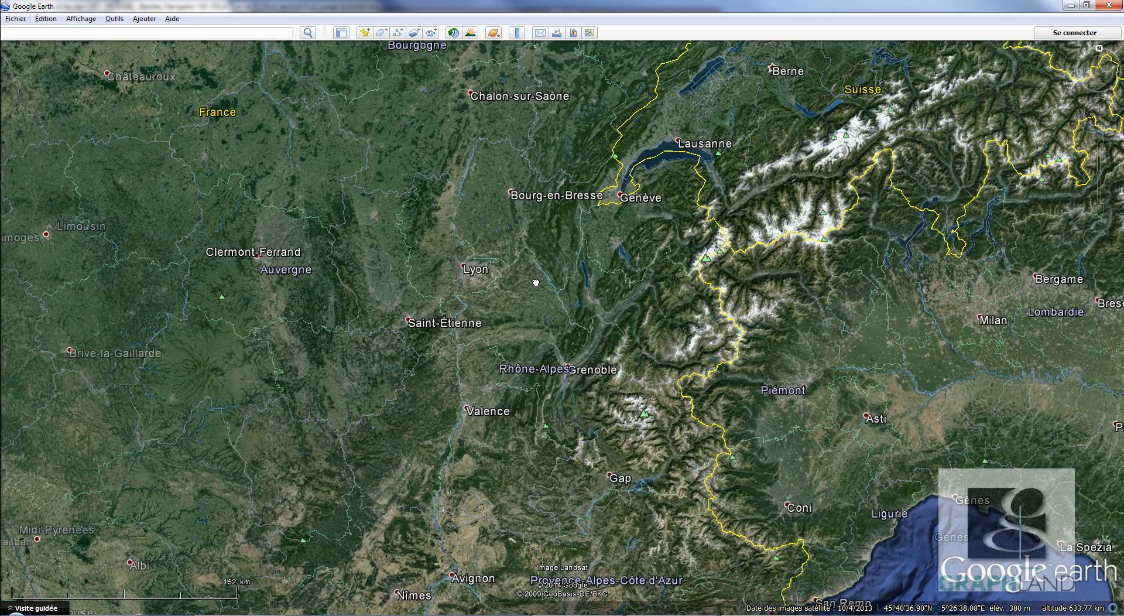
drag(536, 283, 635, 267)
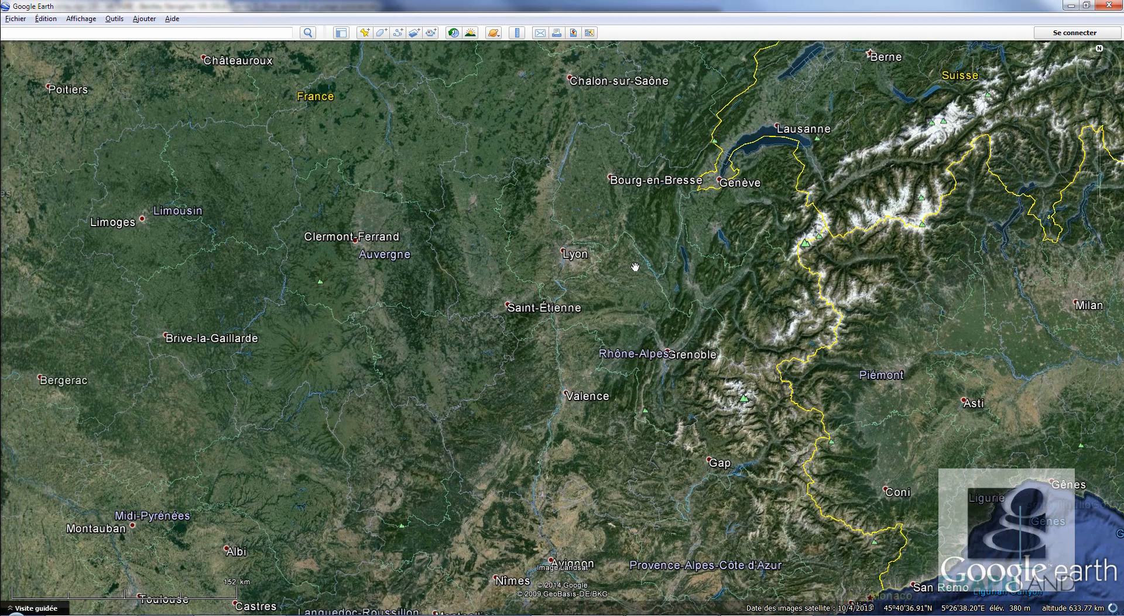
- Zoom Google Earth in on Valence, switch back to Bentley Navigator, and make the map view follow the Google Earth view
double_click(568, 401)
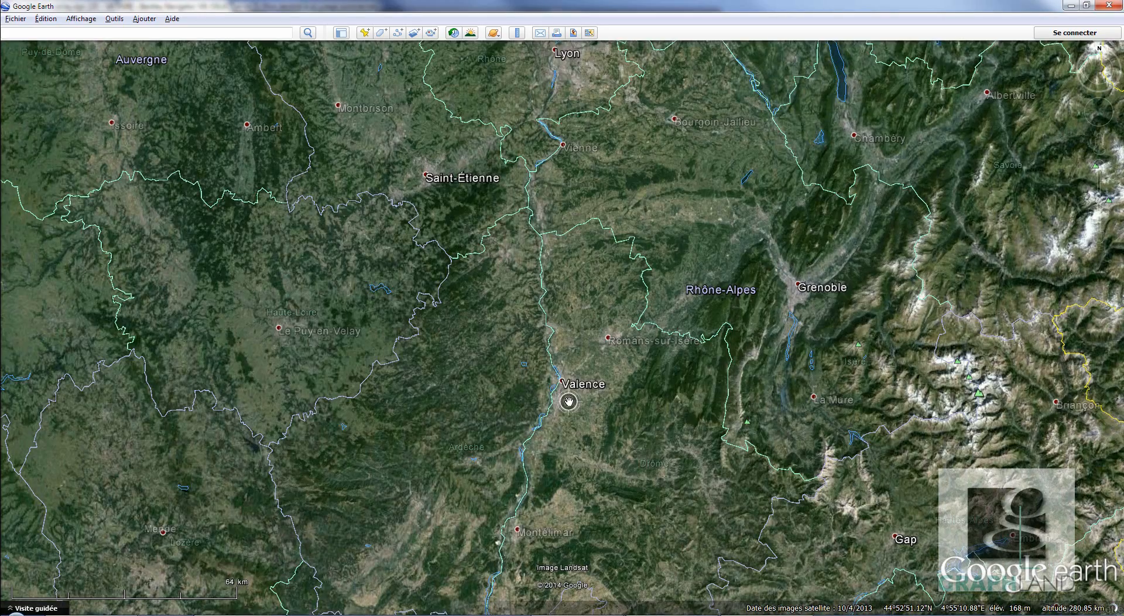
double_click(565, 386)
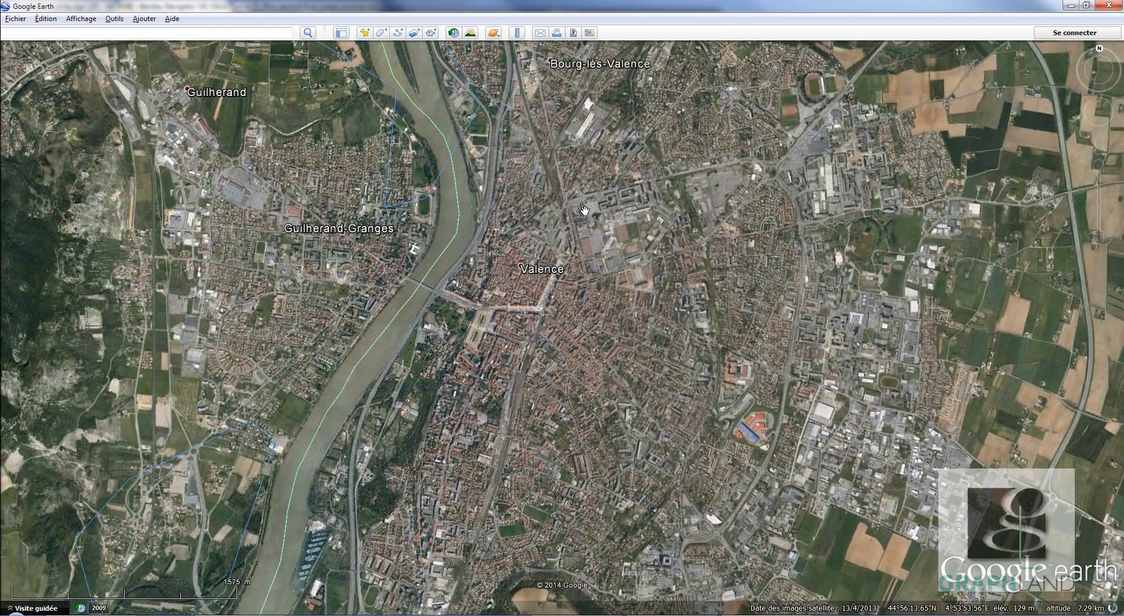
key(alt+Tab)
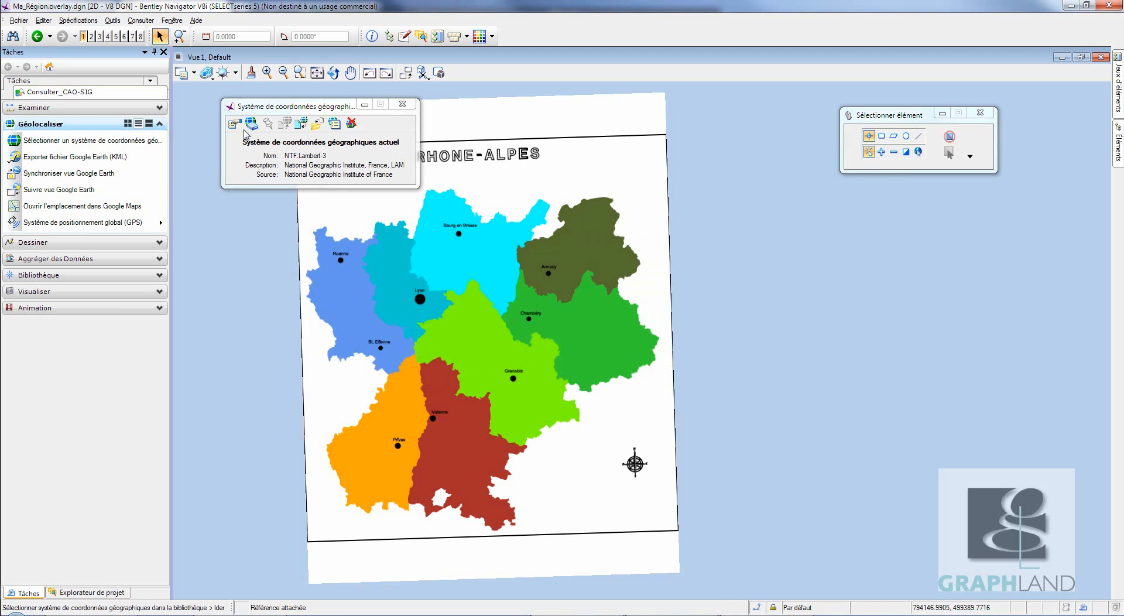
click(91, 195)
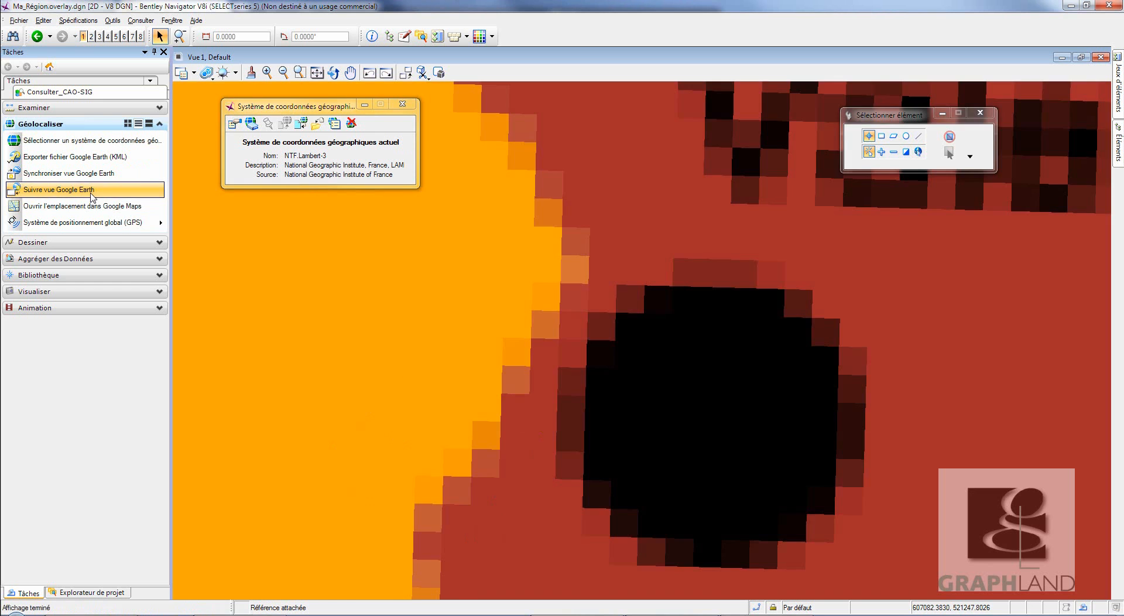
- Check the map around the Valence marker, and fit the whole Rhône-Alpes map in the view
scroll(670, 389, down, 5)
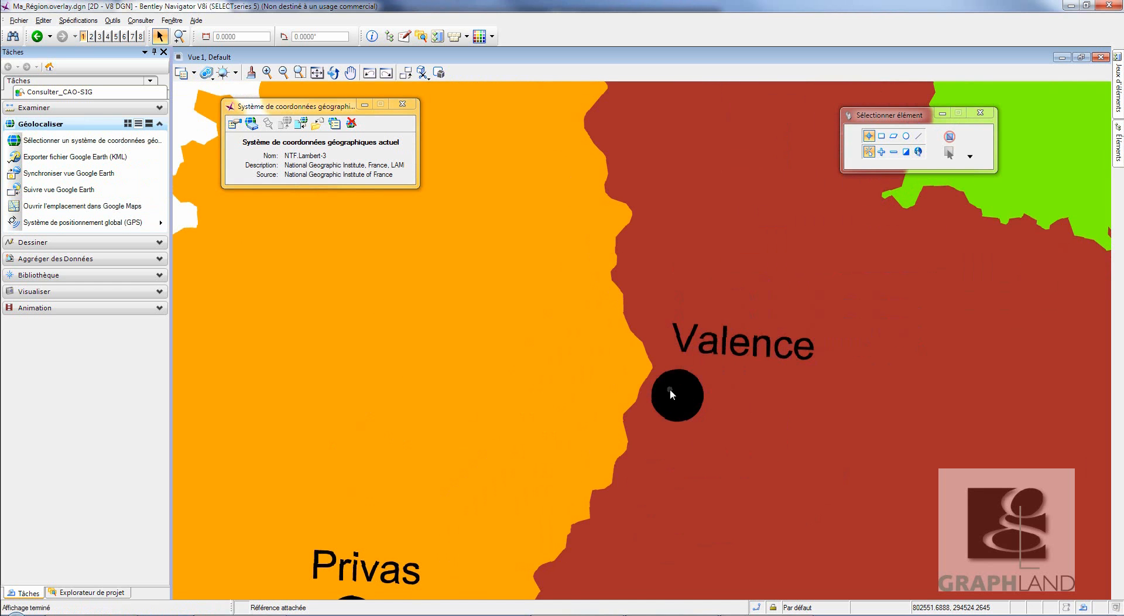
click(317, 72)
click(969, 300)
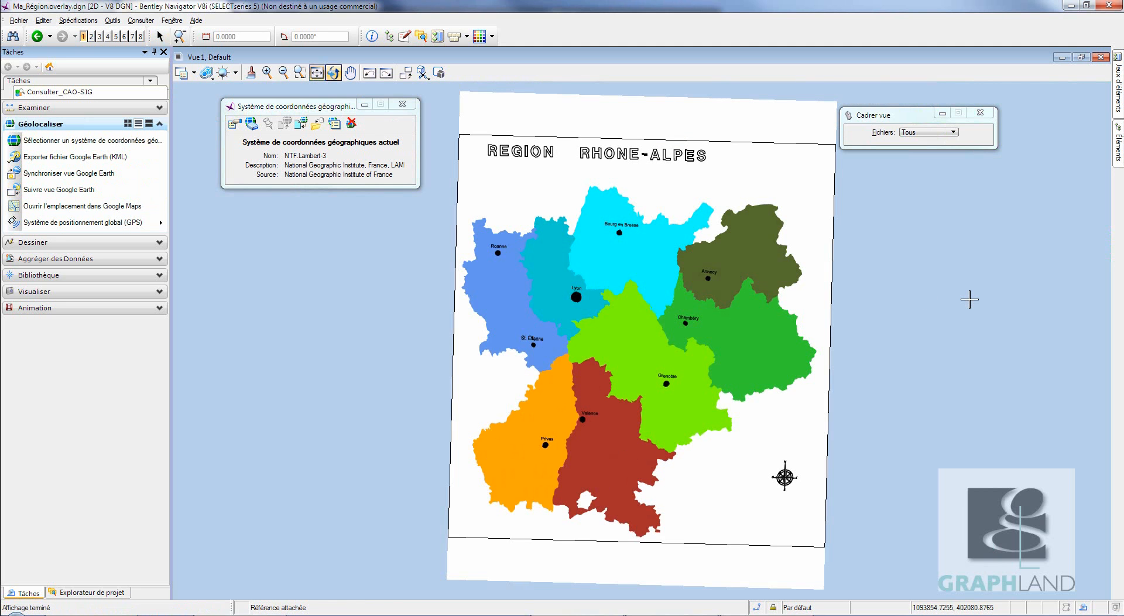